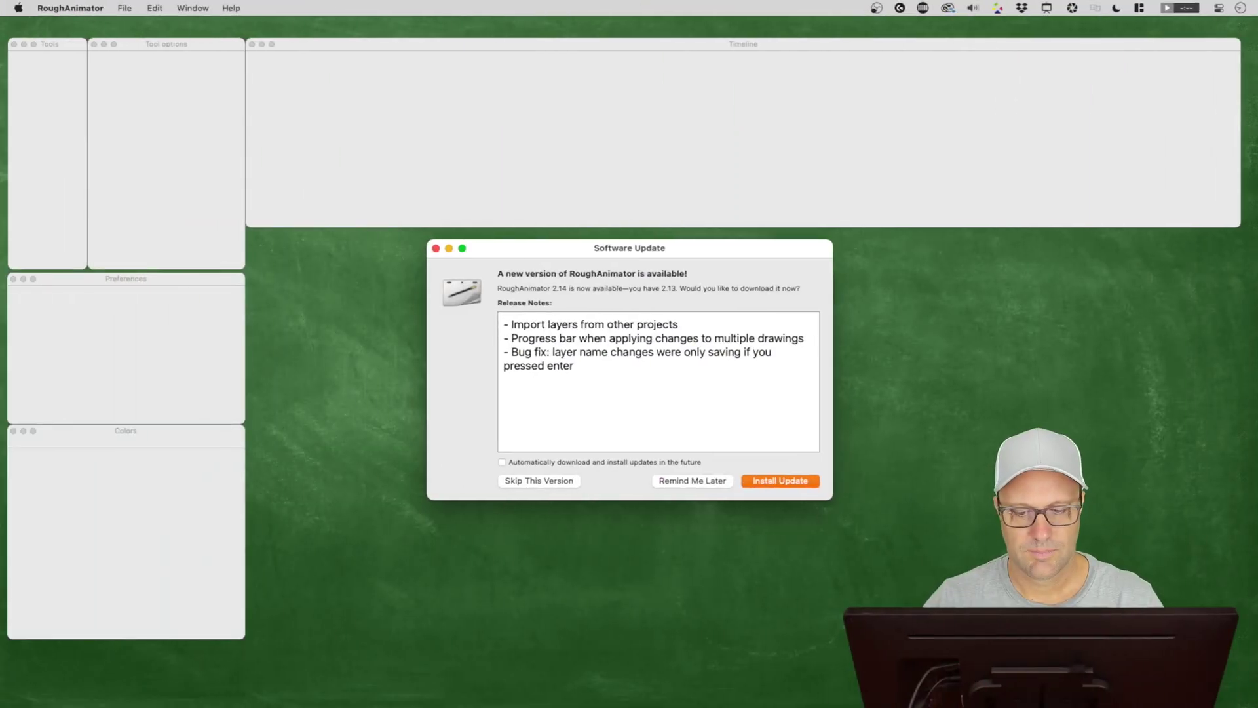
Install the available RoughAnimator 2.14 software update.
left_click(441, 58)
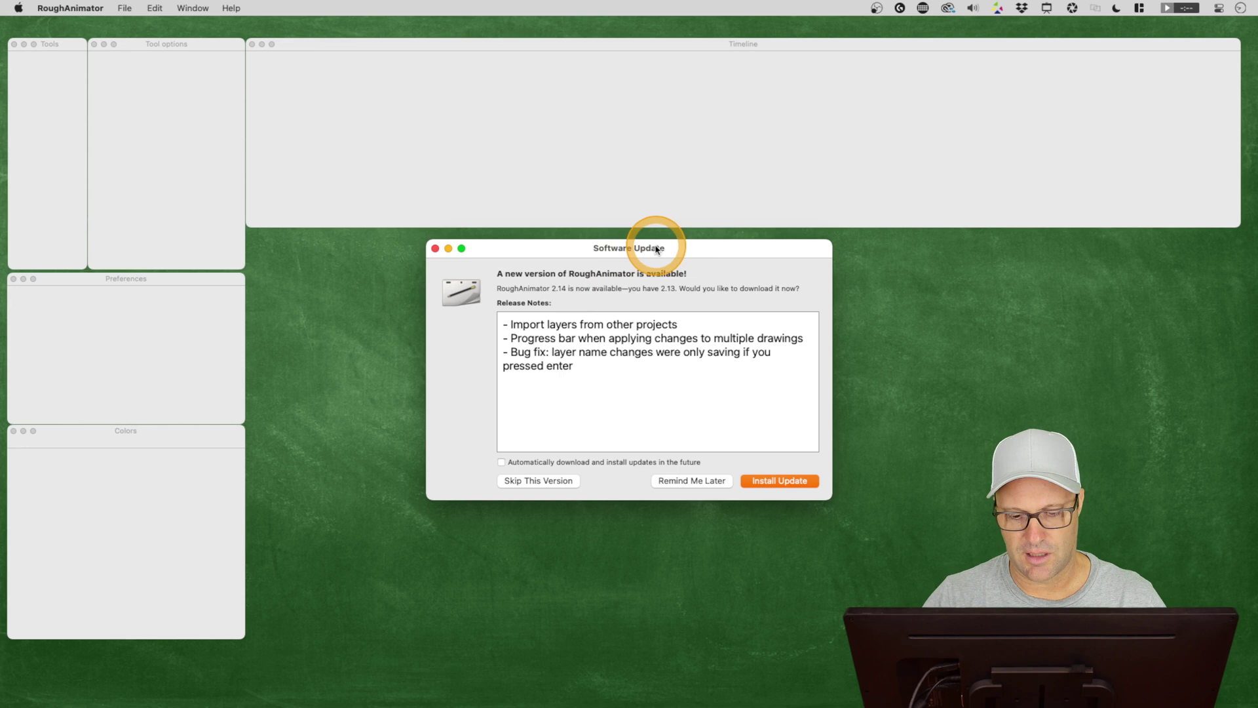
left_click_drag(713, 250, 712, 251)
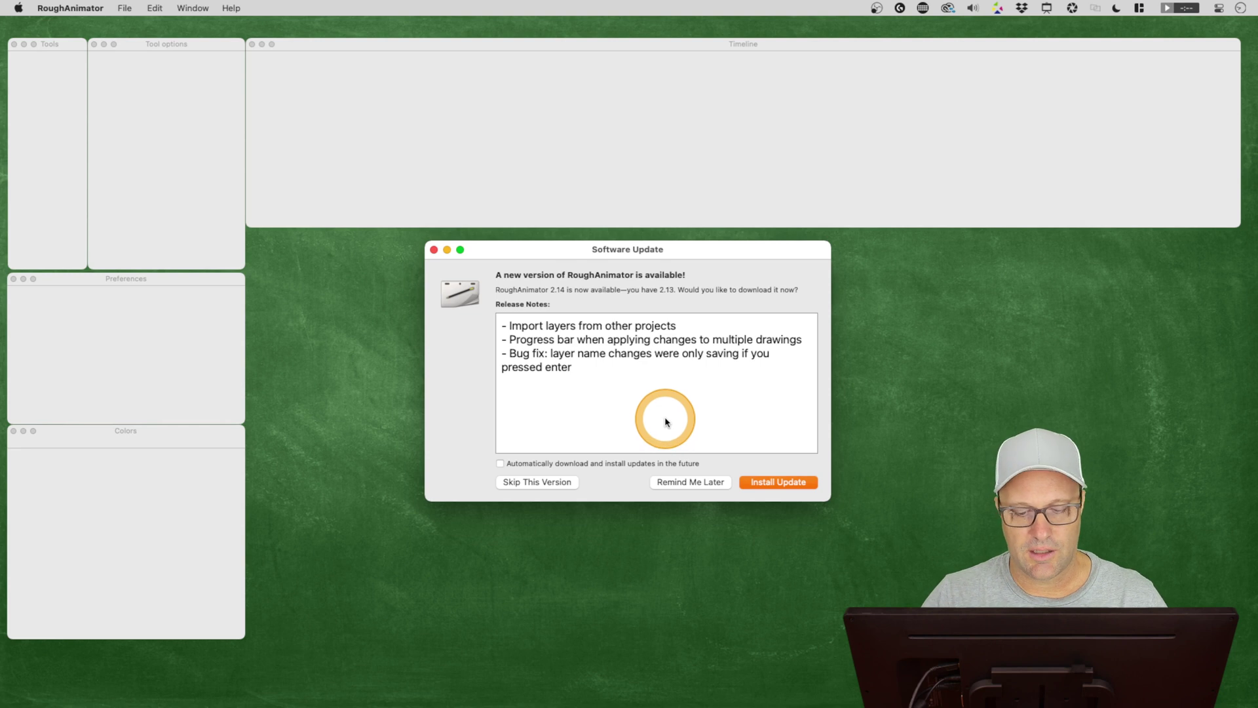
left_click(791, 484)
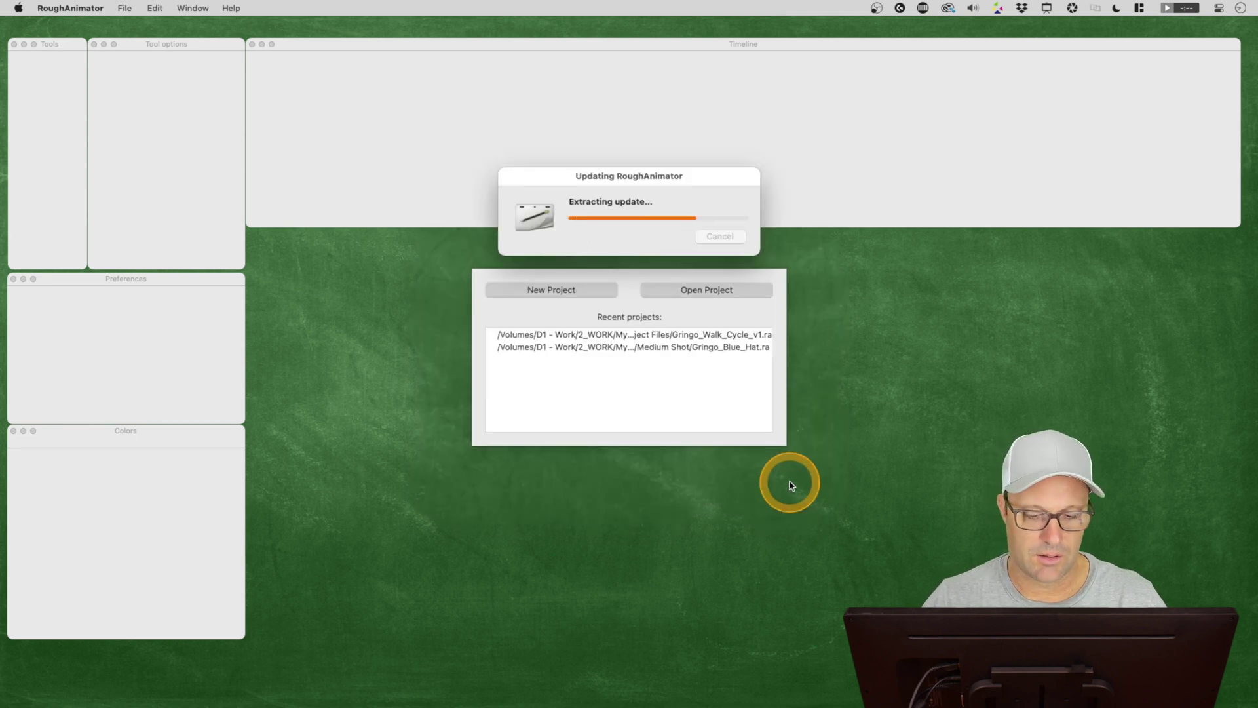
left_click(691, 235)
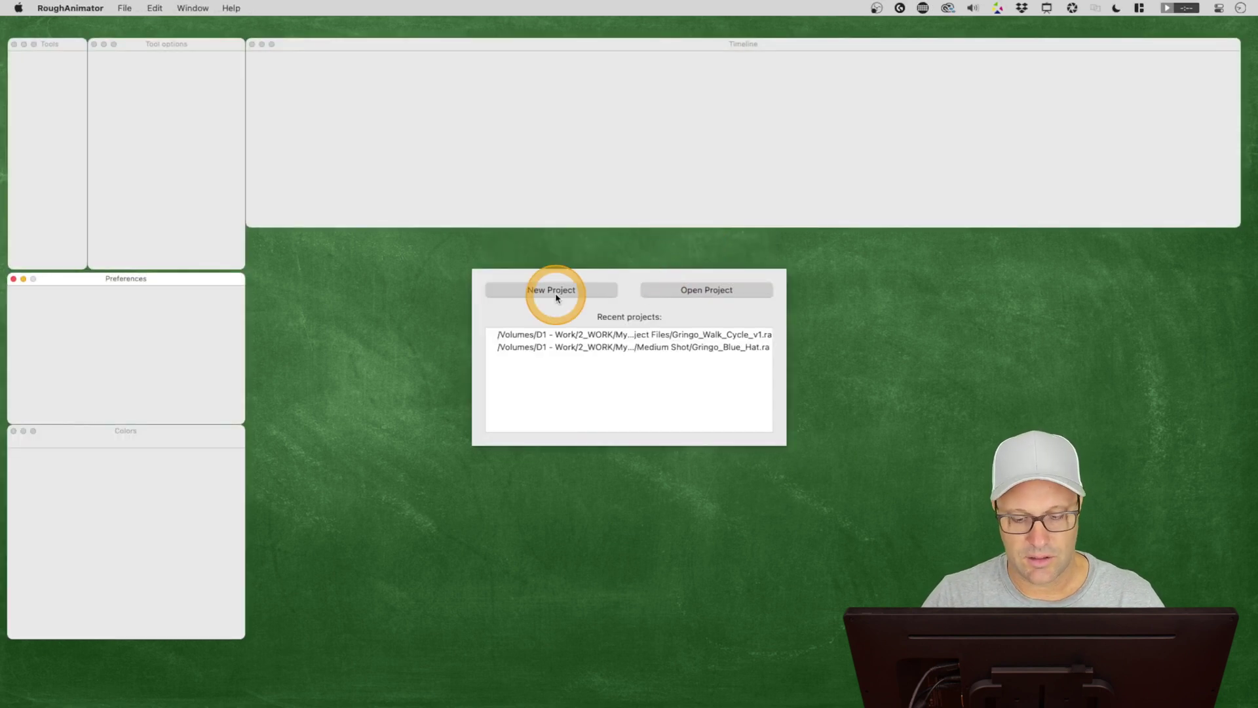
Open the existing project Gringo_Walk_Cycle_v1 from the _Project Files folder and activate the Lasso tool.
left_click(667, 336)
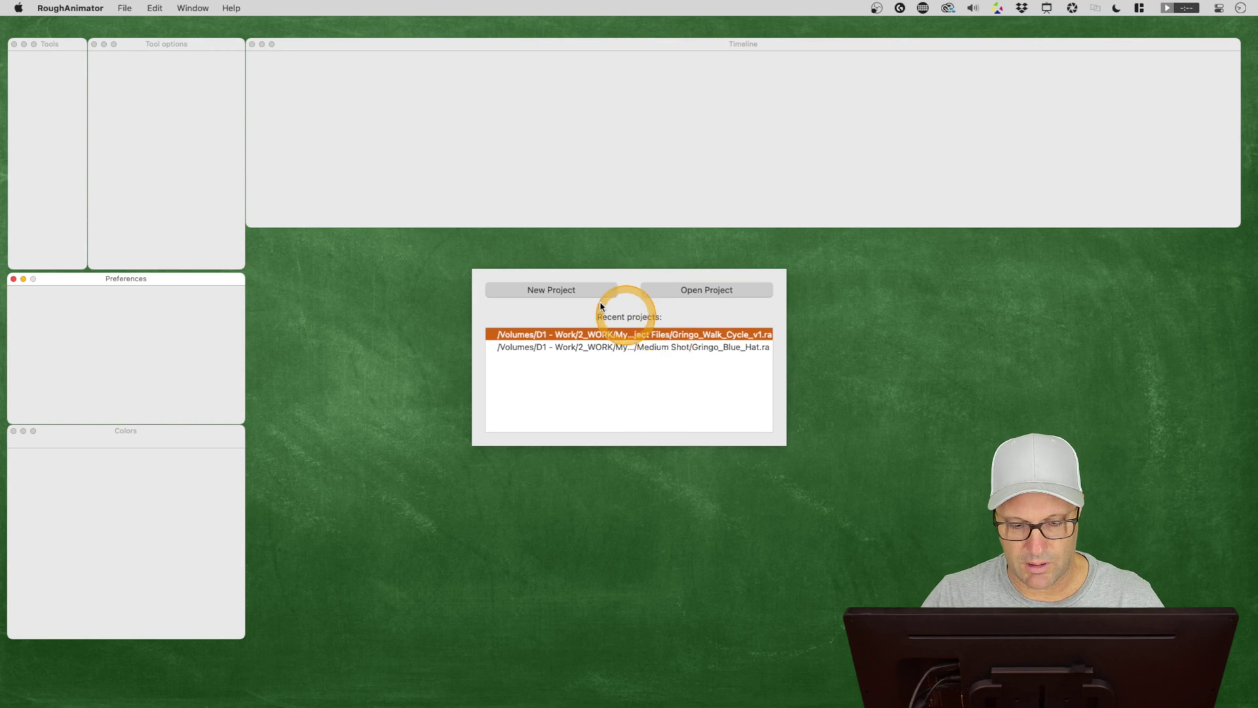
left_click(666, 290)
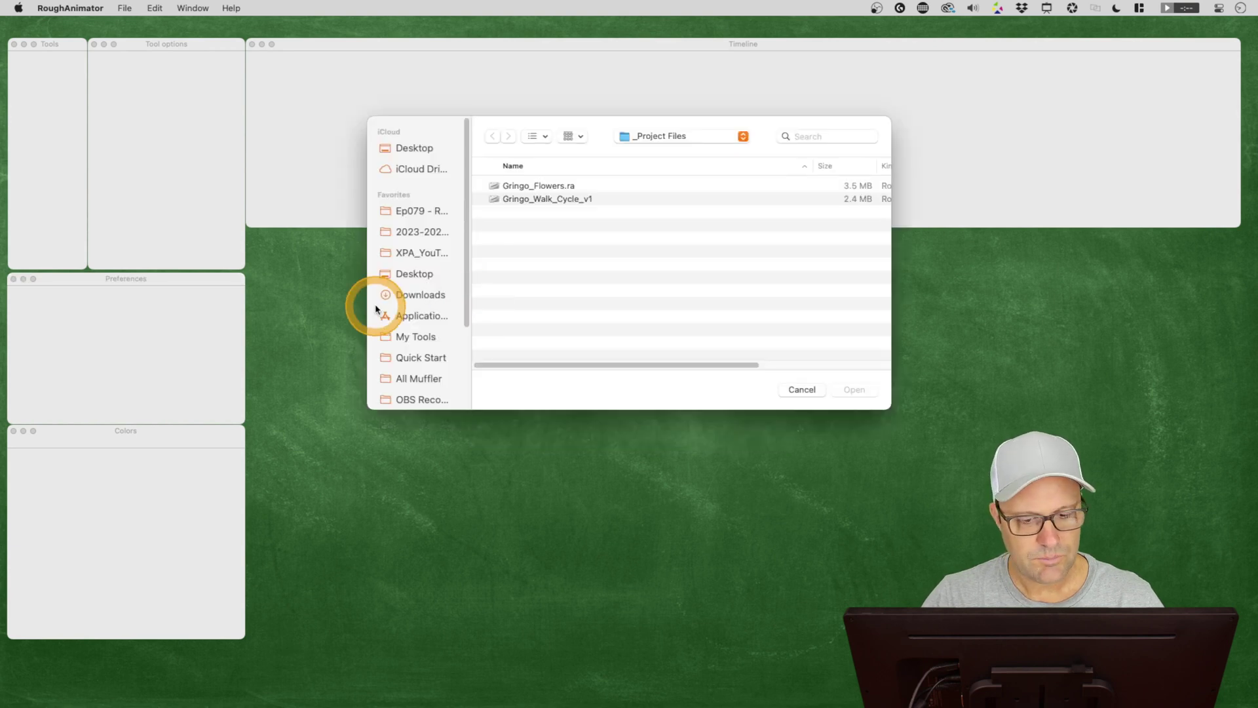
left_click(563, 198)
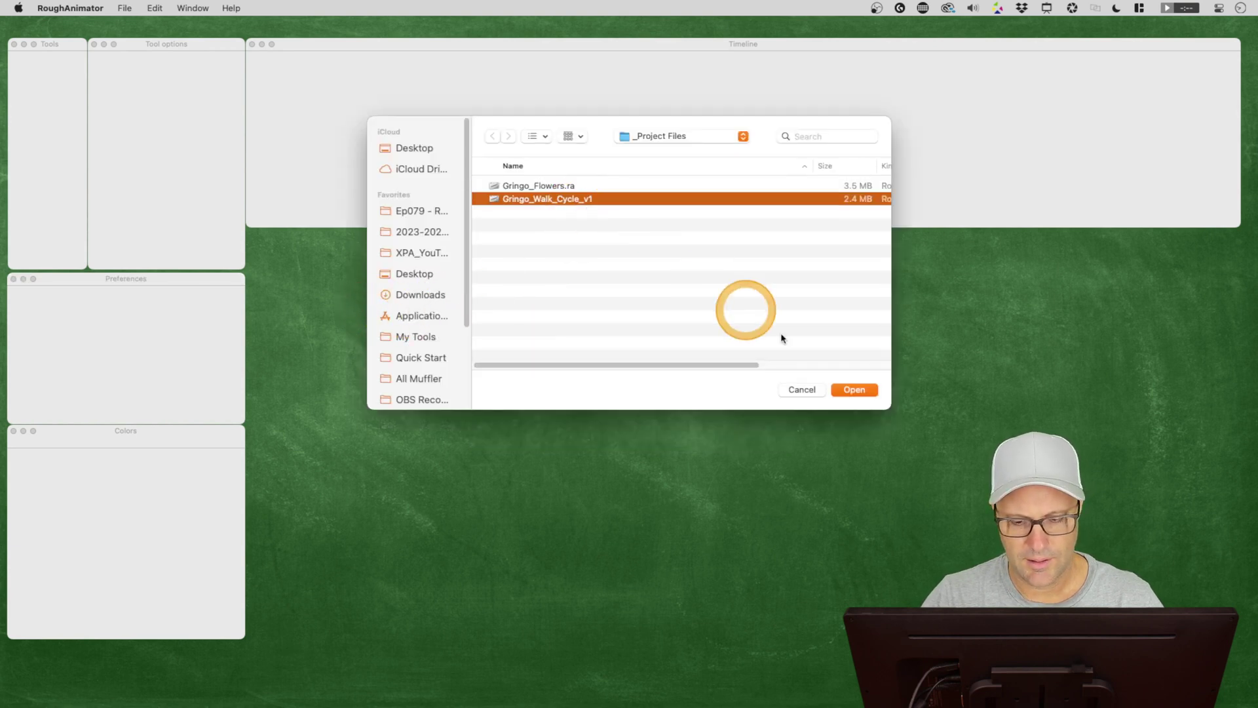
left_click(853, 390)
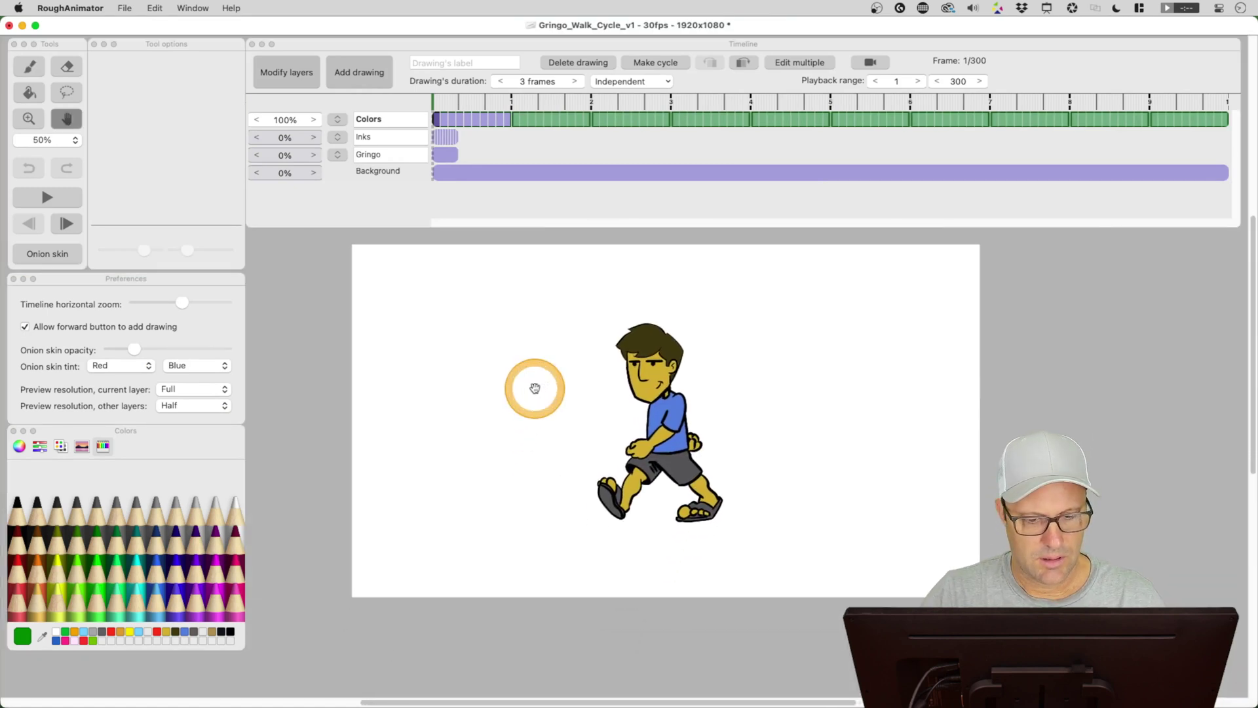
left_click(524, 224)
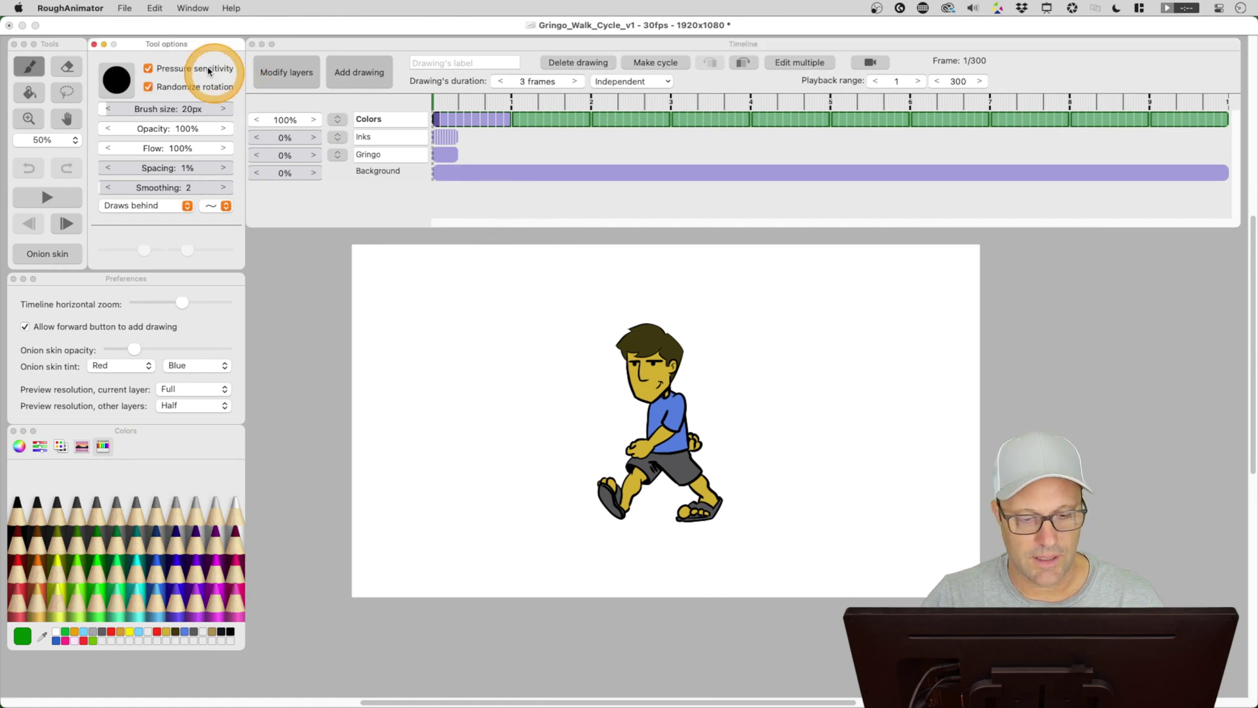
key("l")
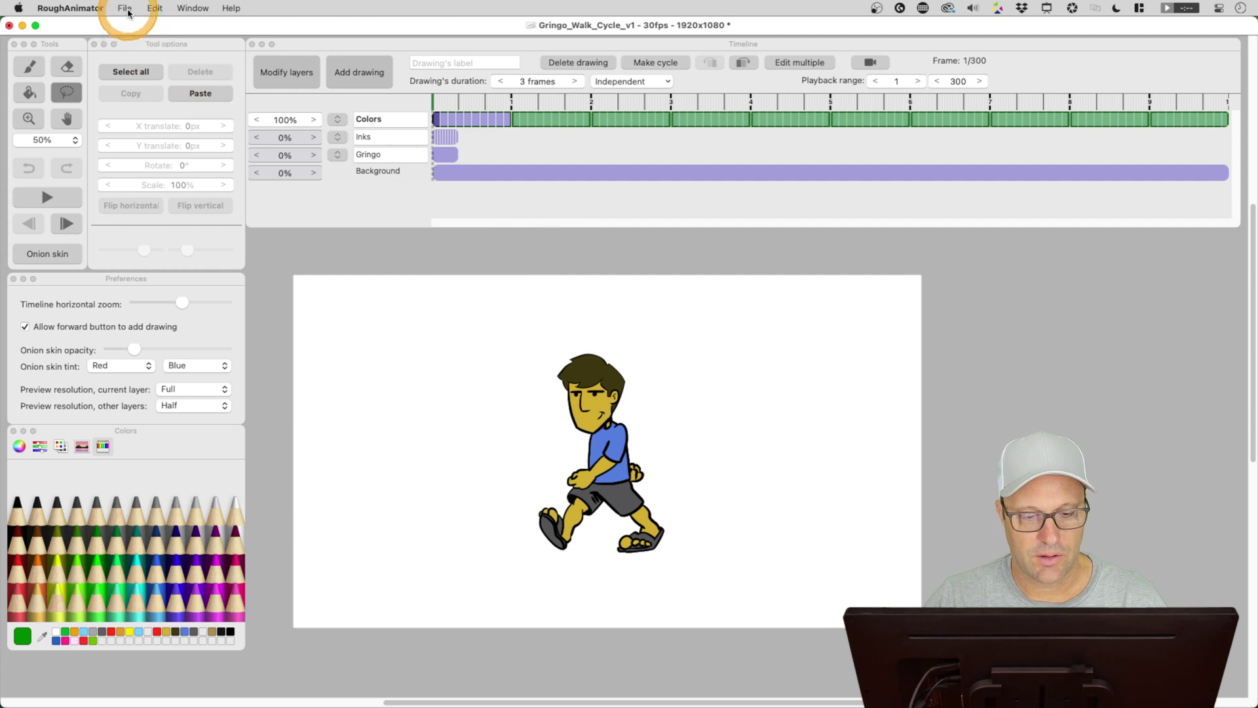
Import only the "Layer 2 copy copy" layer from the Gringo_Flowers.ra project into the current project.
left_click(125, 9)
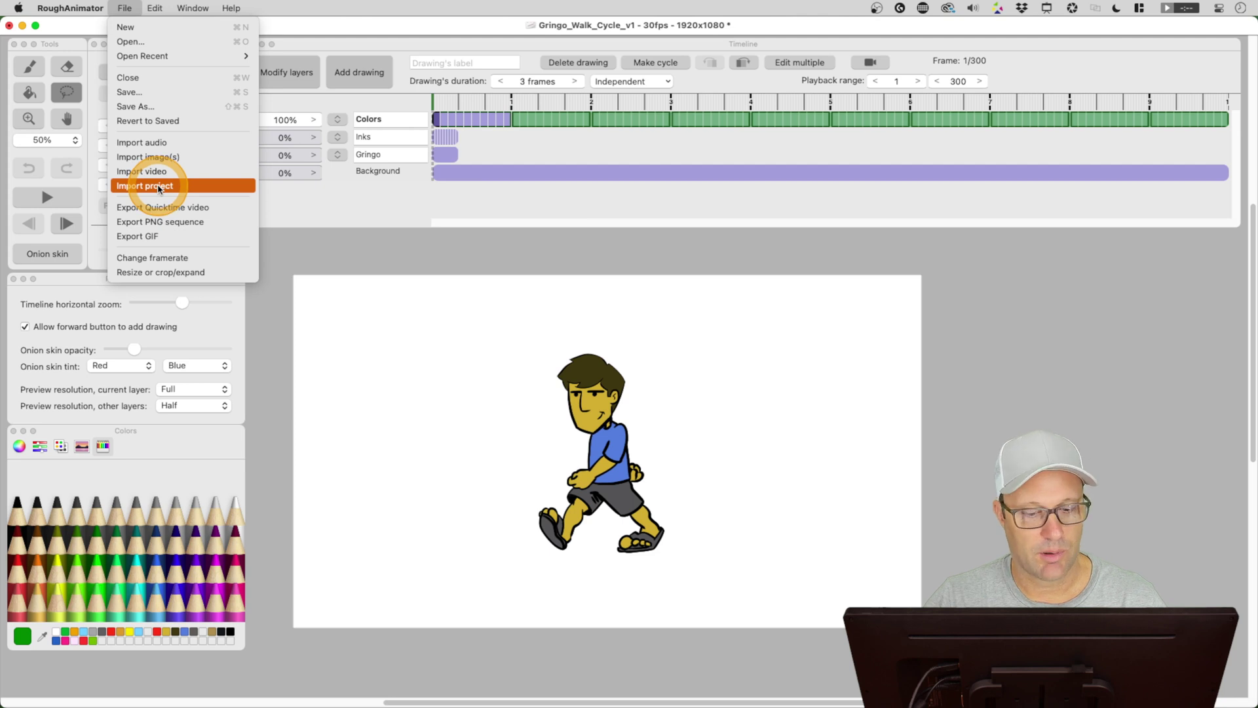
left_click(157, 187)
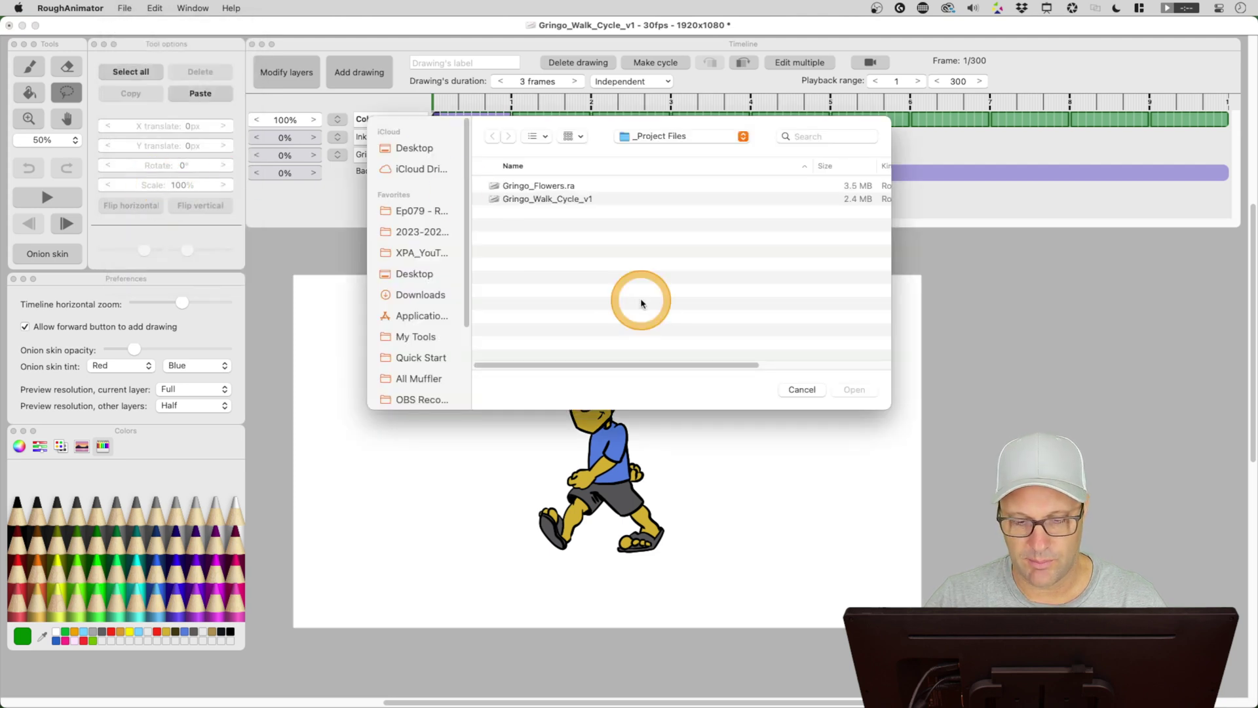
left_click(561, 188)
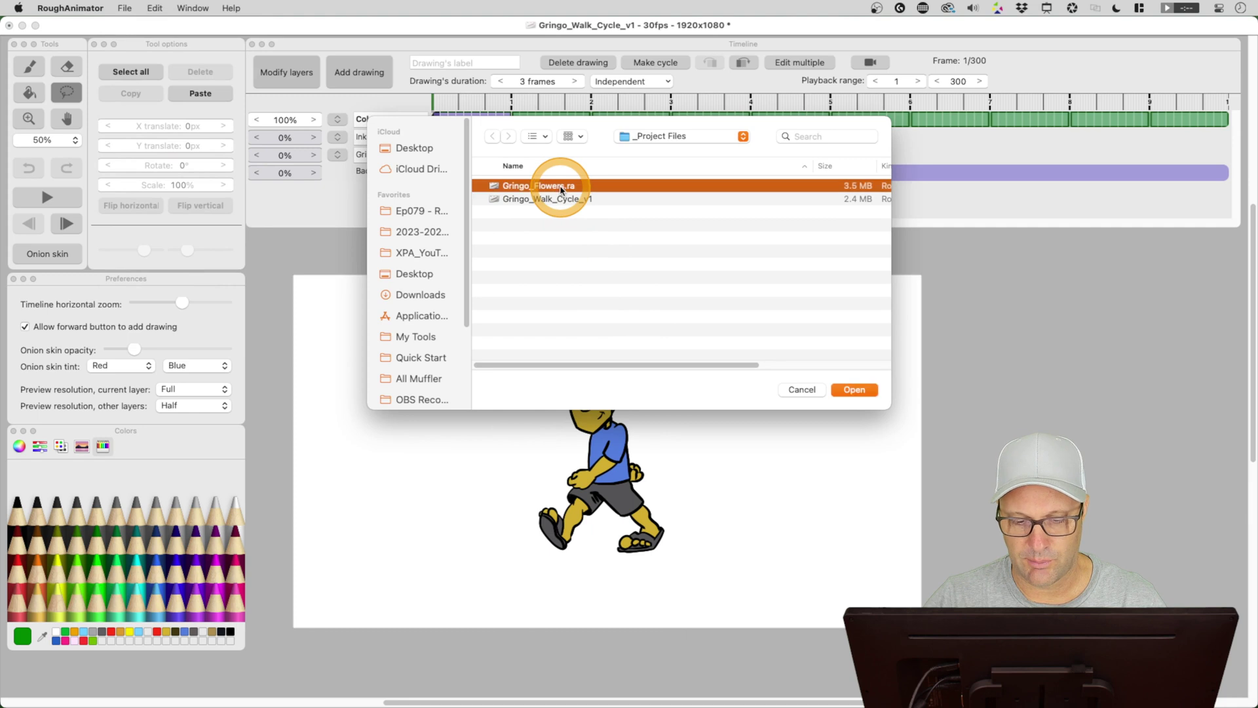
left_click(850, 391)
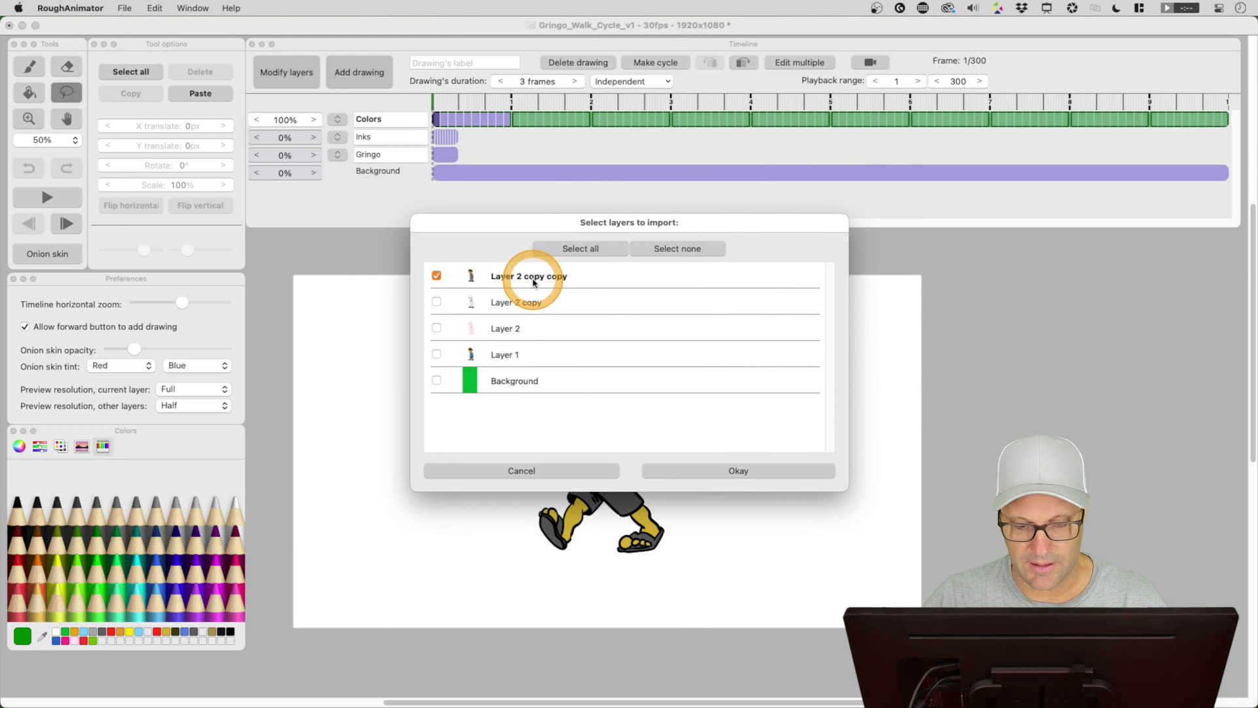
left_click(437, 303)
left_click(437, 303)
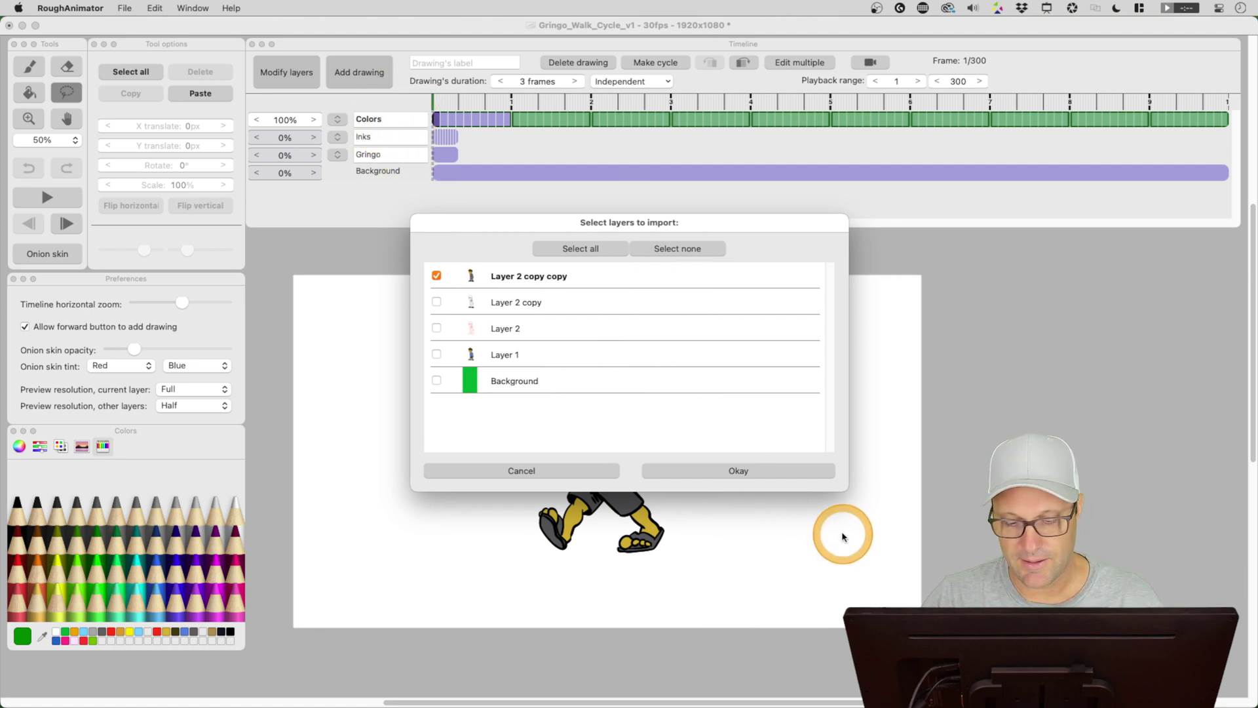
left_click(738, 471)
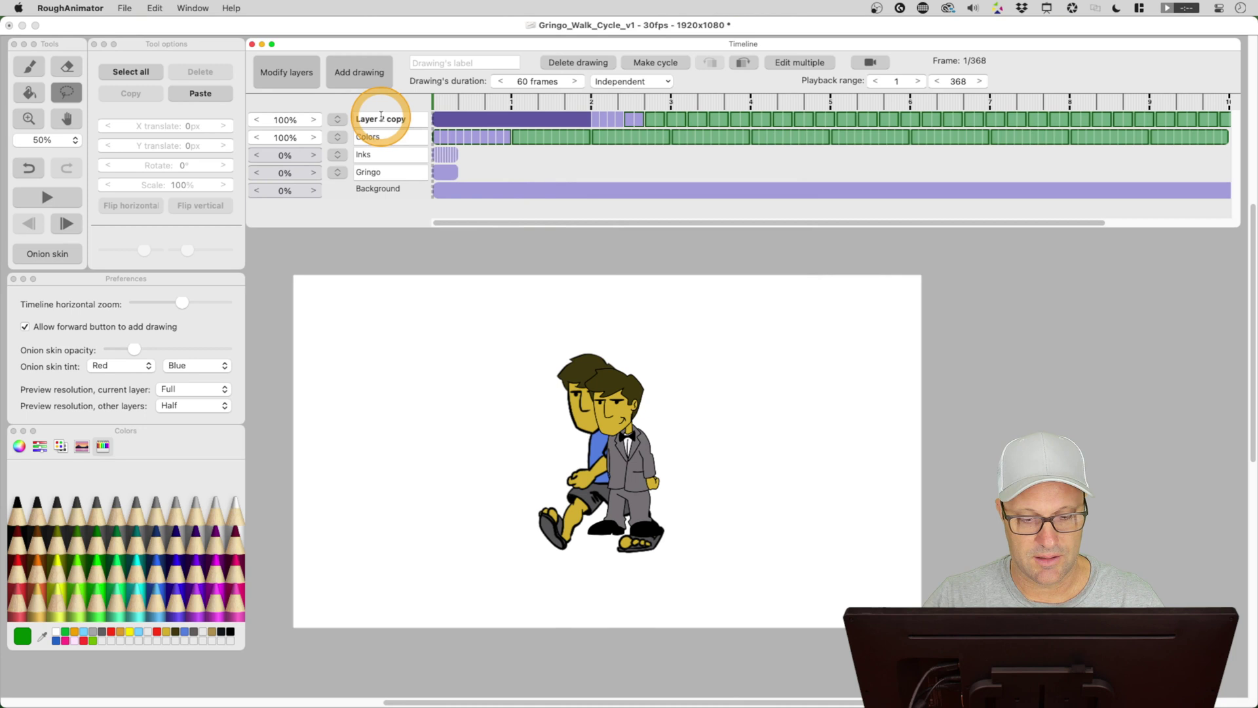
Preview the imported layer's animation, then select all its drawings ahead of the cycle for multiple editing.
left_click(372, 117)
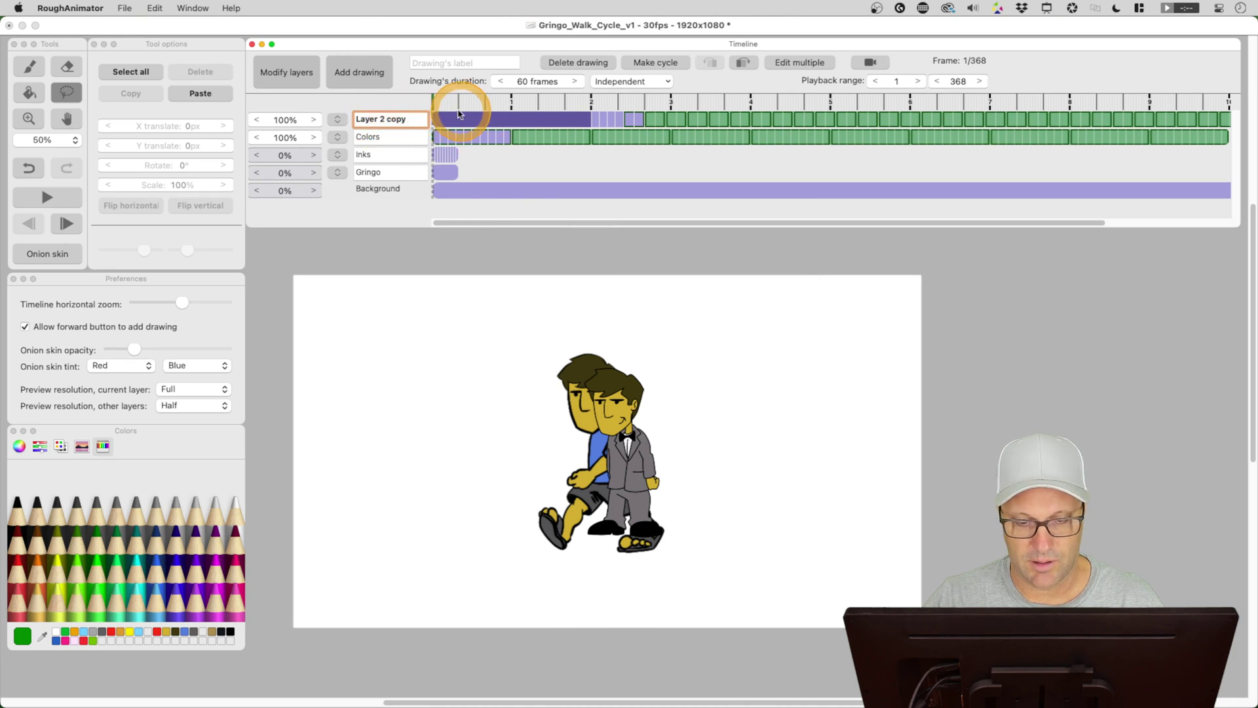
mouse_move(442, 105)
left_mouse_down()
mouse_move(713, 103)
mouse_move(443, 104)
mouse_move(640, 111)
left_mouse_up()
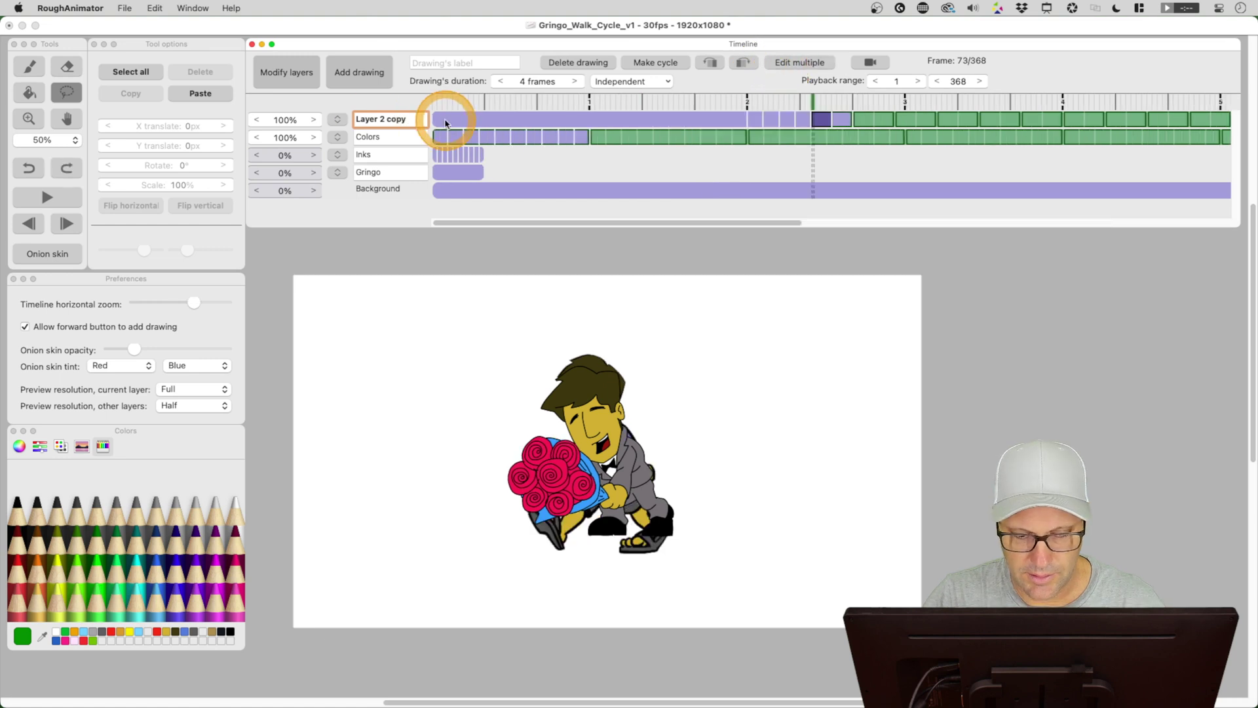
left_click(443, 122)
left_click(796, 63)
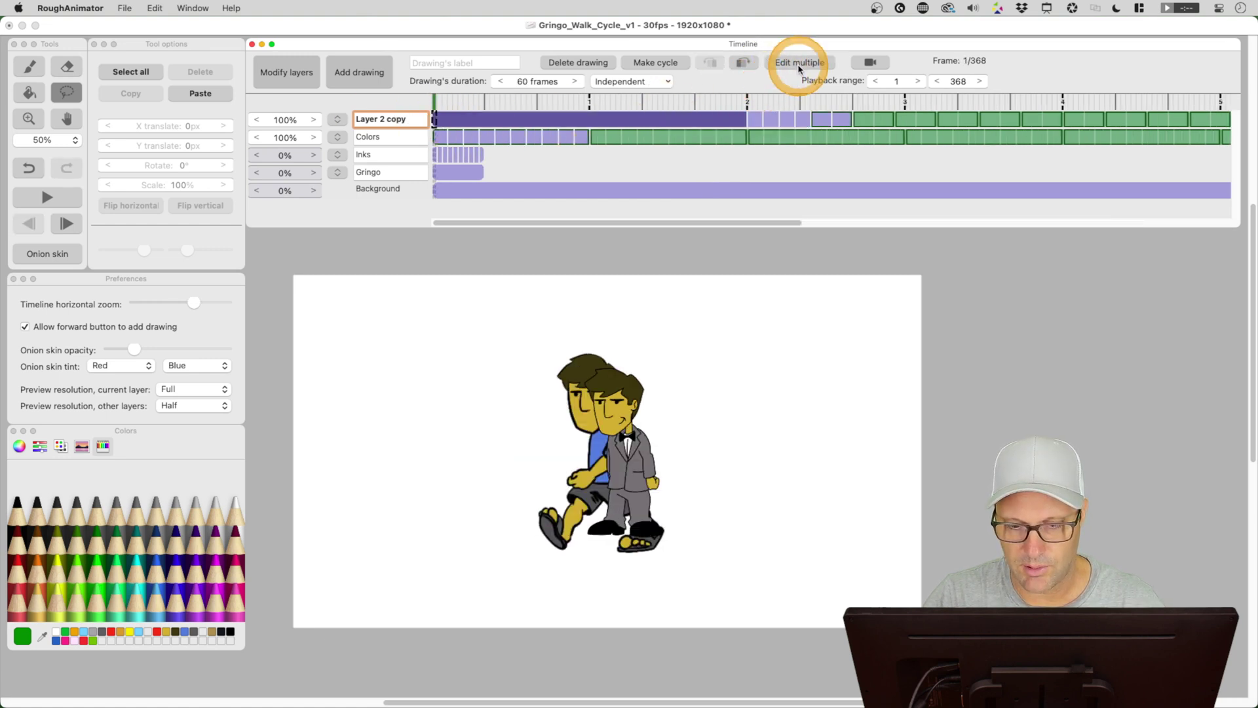
left_click_drag(512, 112, 845, 123)
left_click(177, 149)
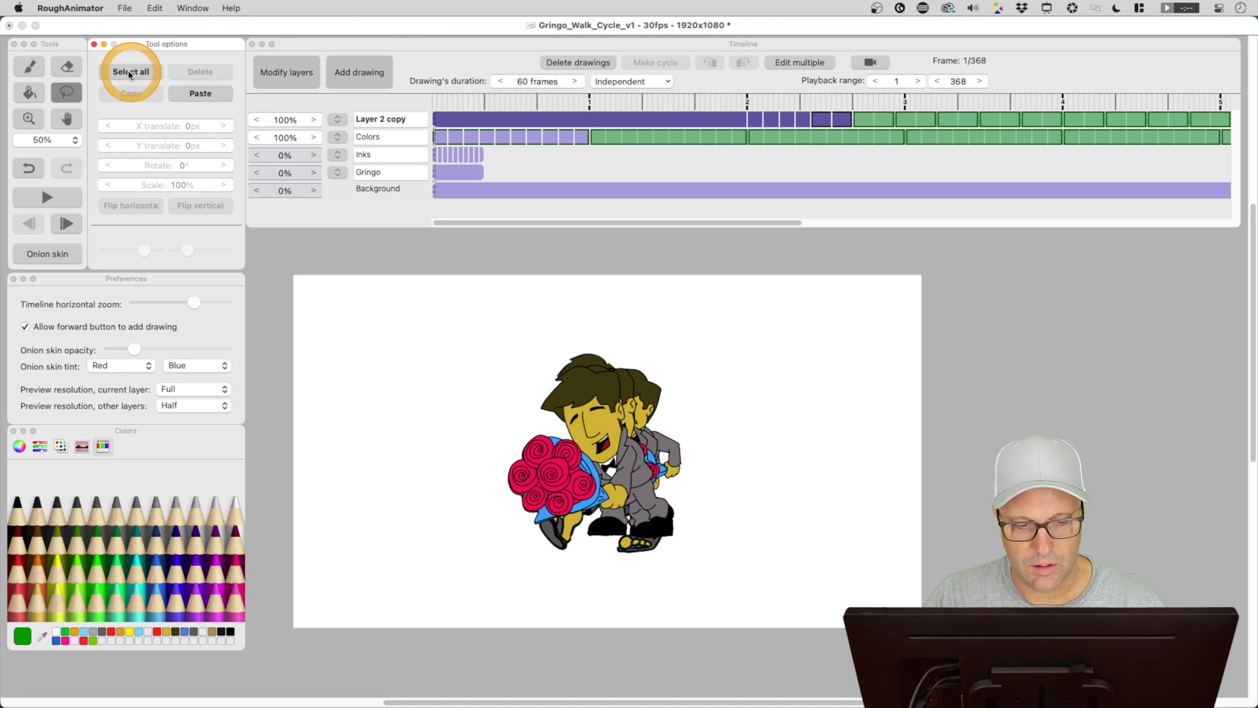
Select all artwork in the chosen drawings, offset it 551 px in X and -3 px in Y, scale it to 98%, and deselect.
left_click(68, 94)
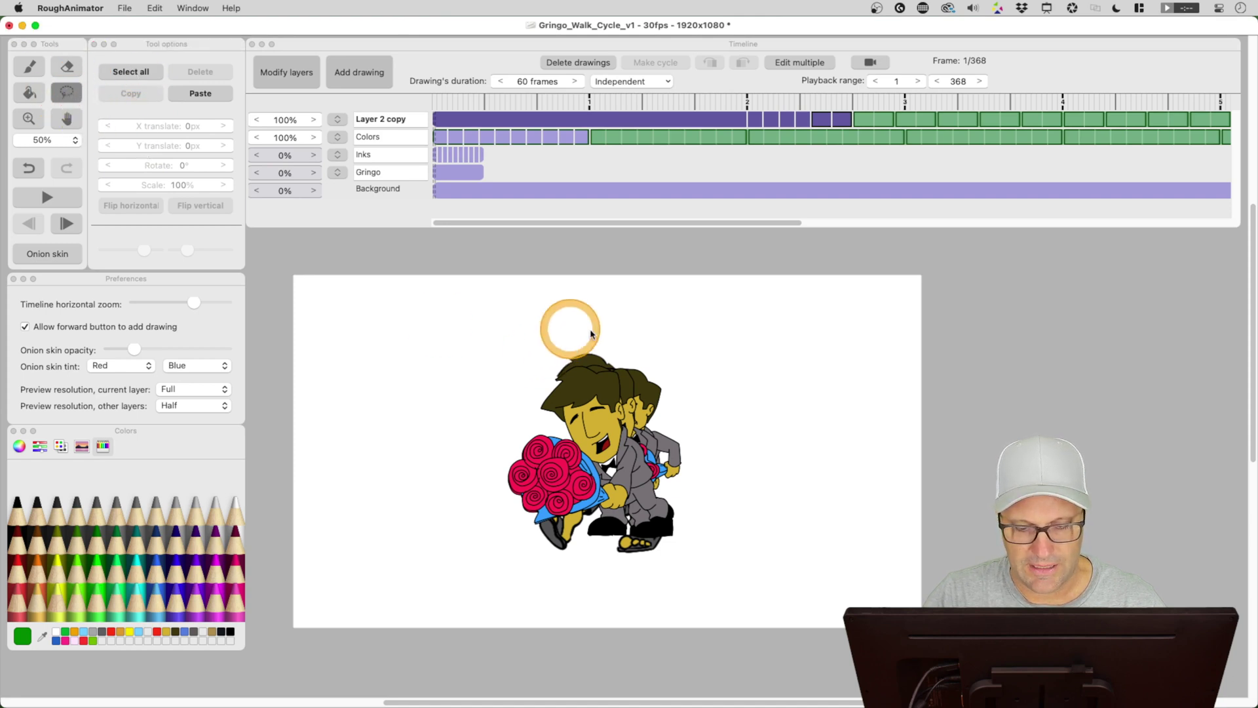
mouse_move(552, 311)
left_mouse_down()
mouse_move(657, 321)
mouse_move(431, 349)
mouse_move(723, 390)
left_mouse_up()
left_click(233, 149)
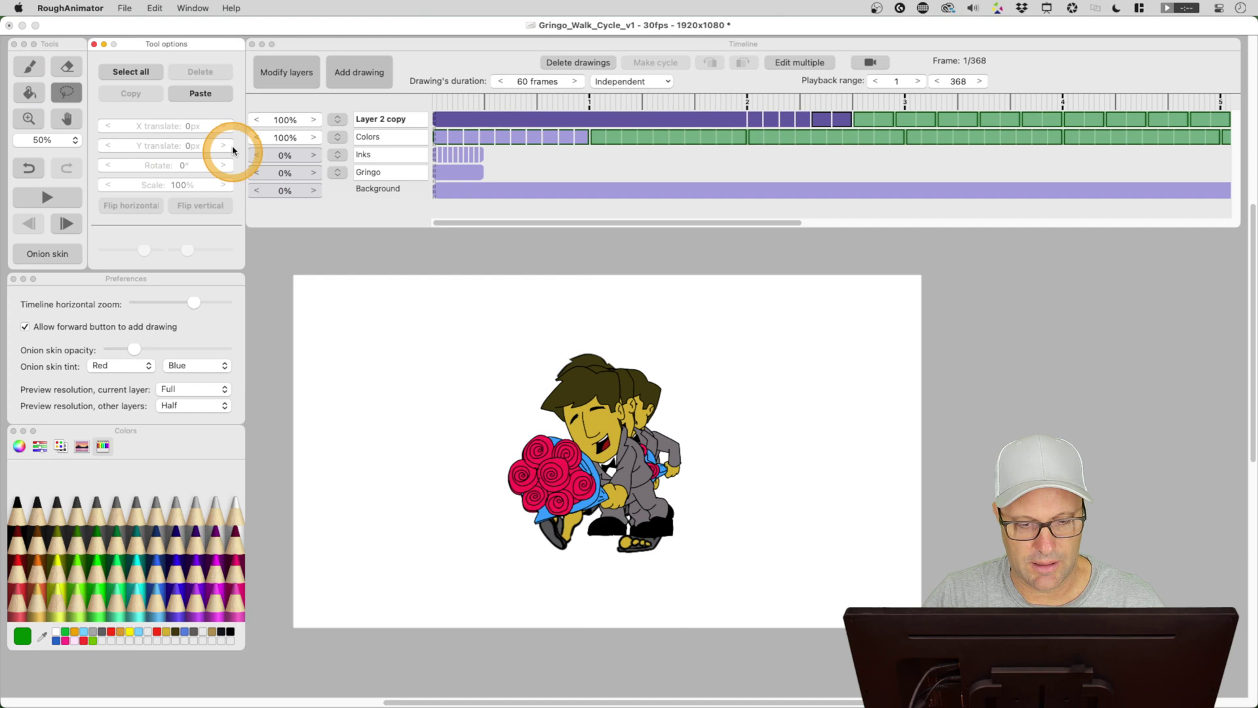
left_click(161, 68)
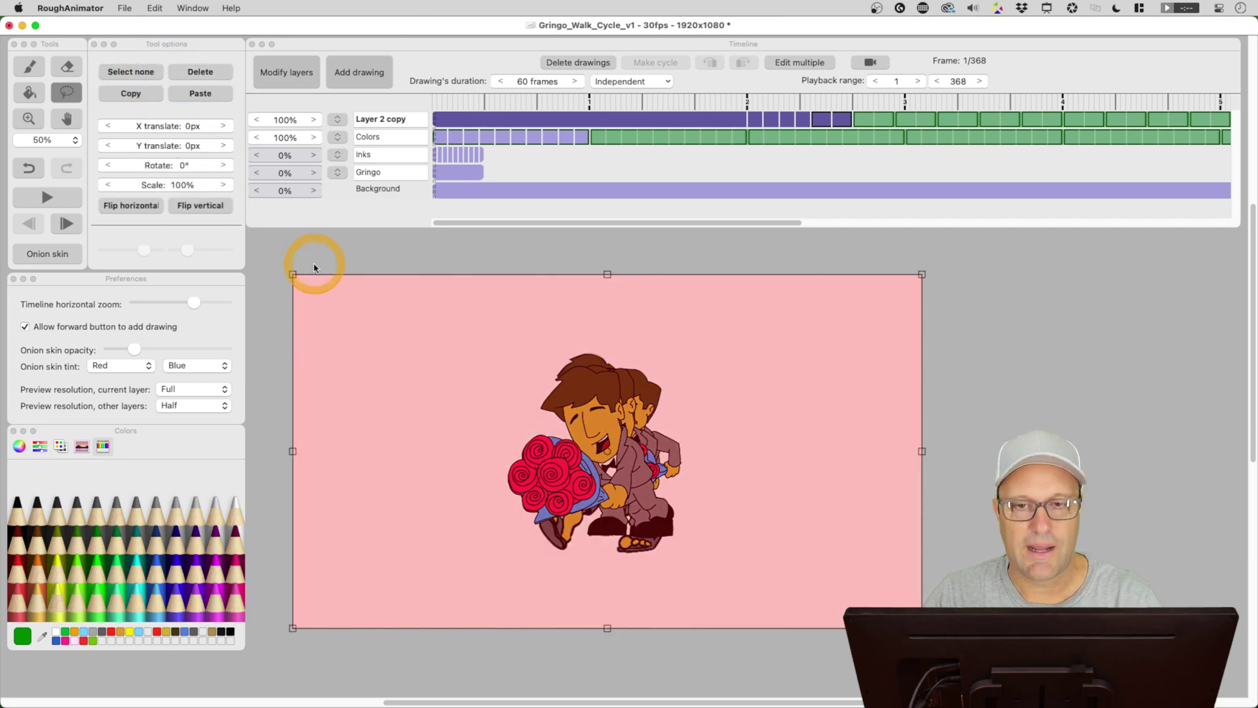
left_click(112, 121)
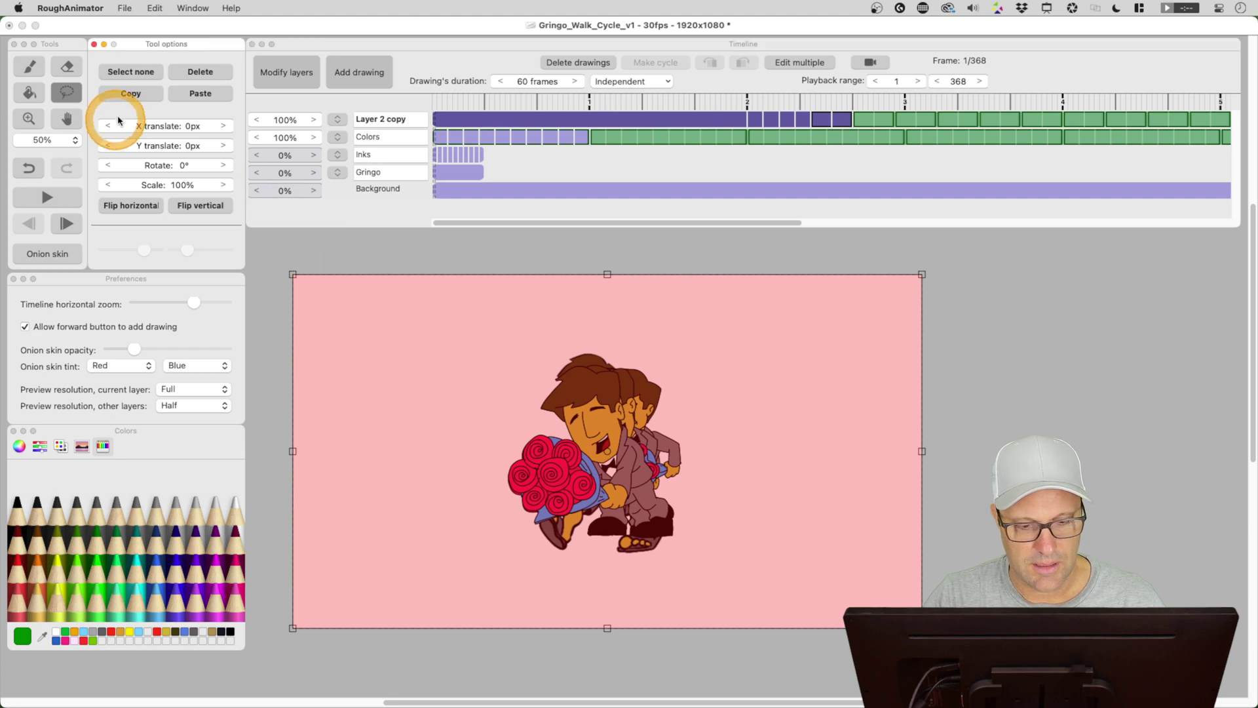
left_click_drag(519, 362, 795, 450)
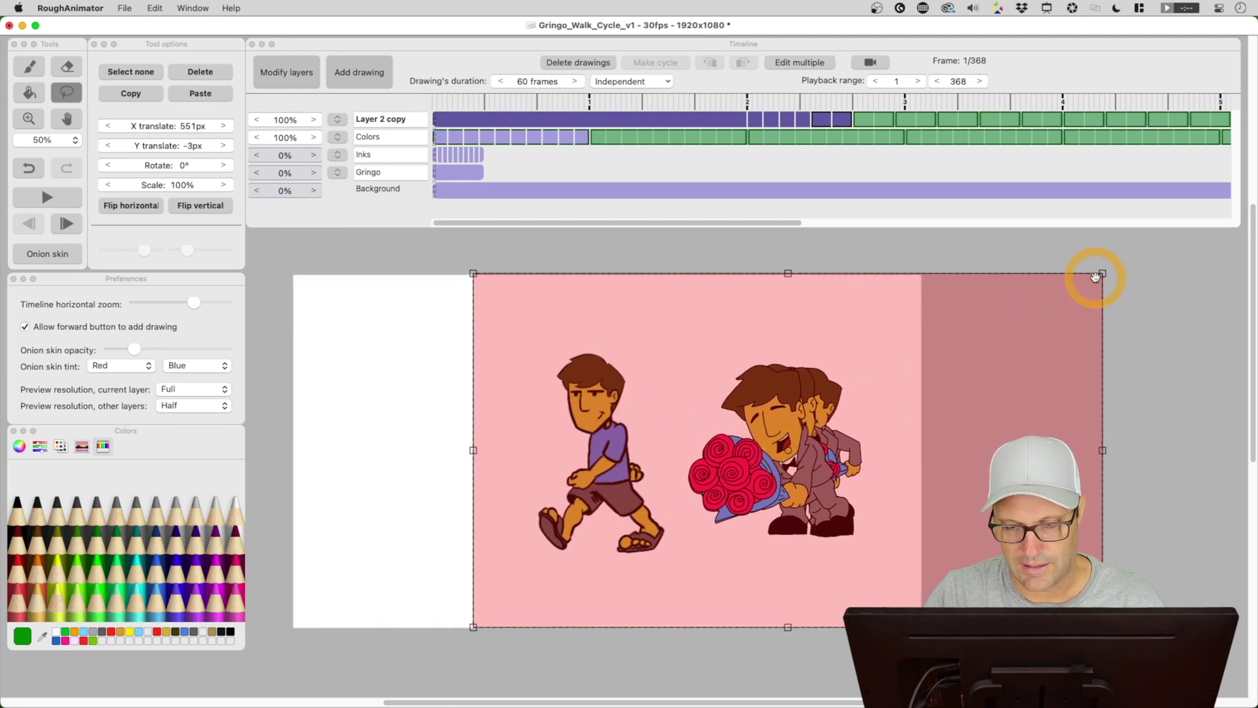
mouse_move(1102, 271)
left_mouse_down()
mouse_move(1045, 317)
mouse_move(1100, 279)
left_mouse_up()
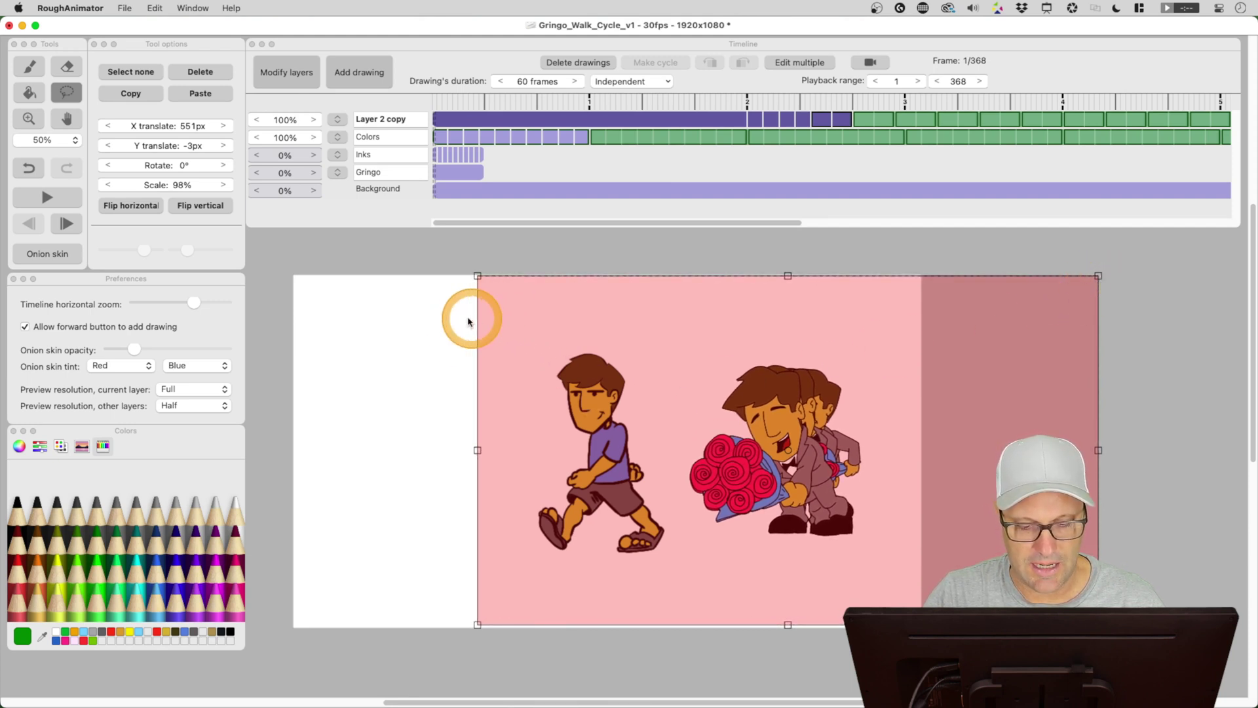
left_click(431, 333)
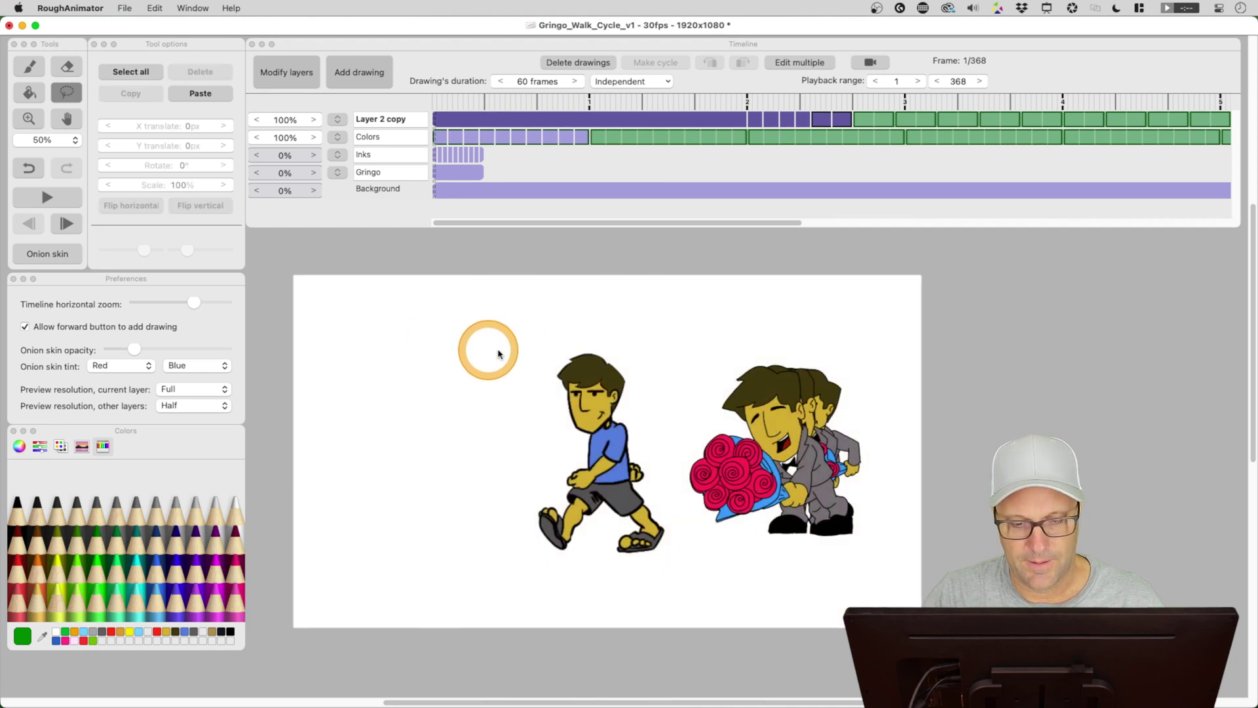
Zoom out the timeline and scrub through the imported layer's cycle to frame 121 to review both characters' animation.
left_click(384, 121)
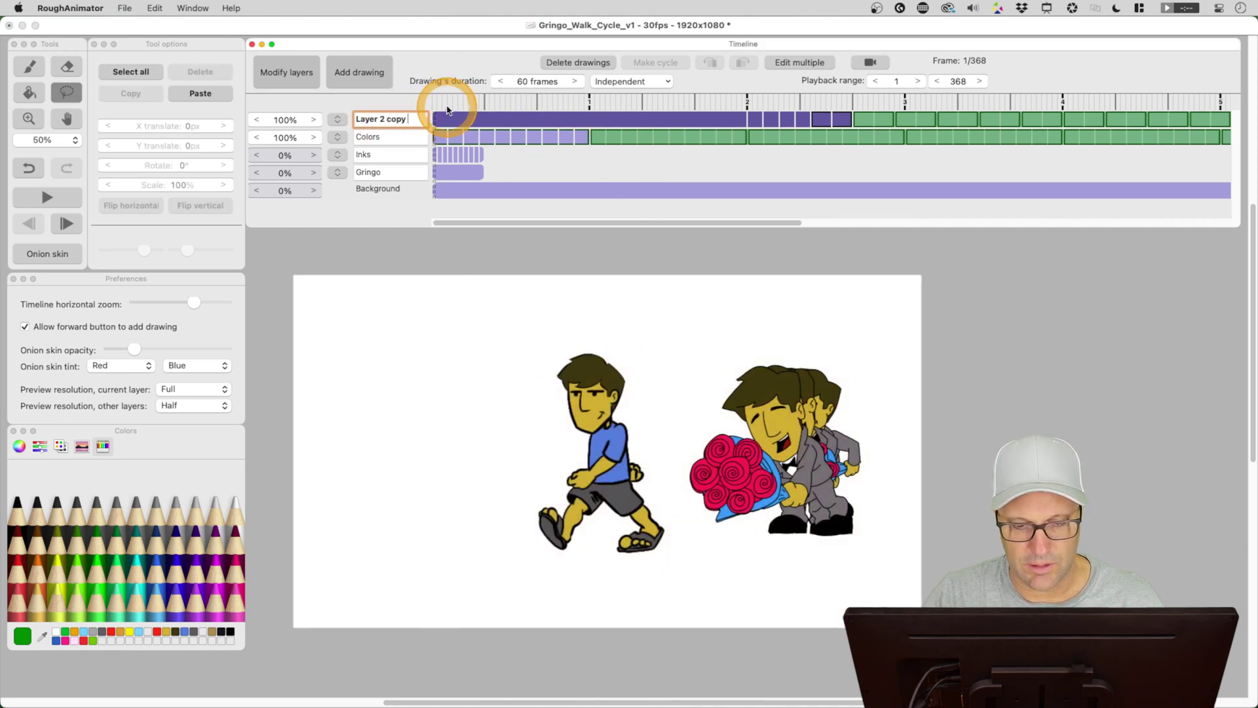
left_click(194, 305)
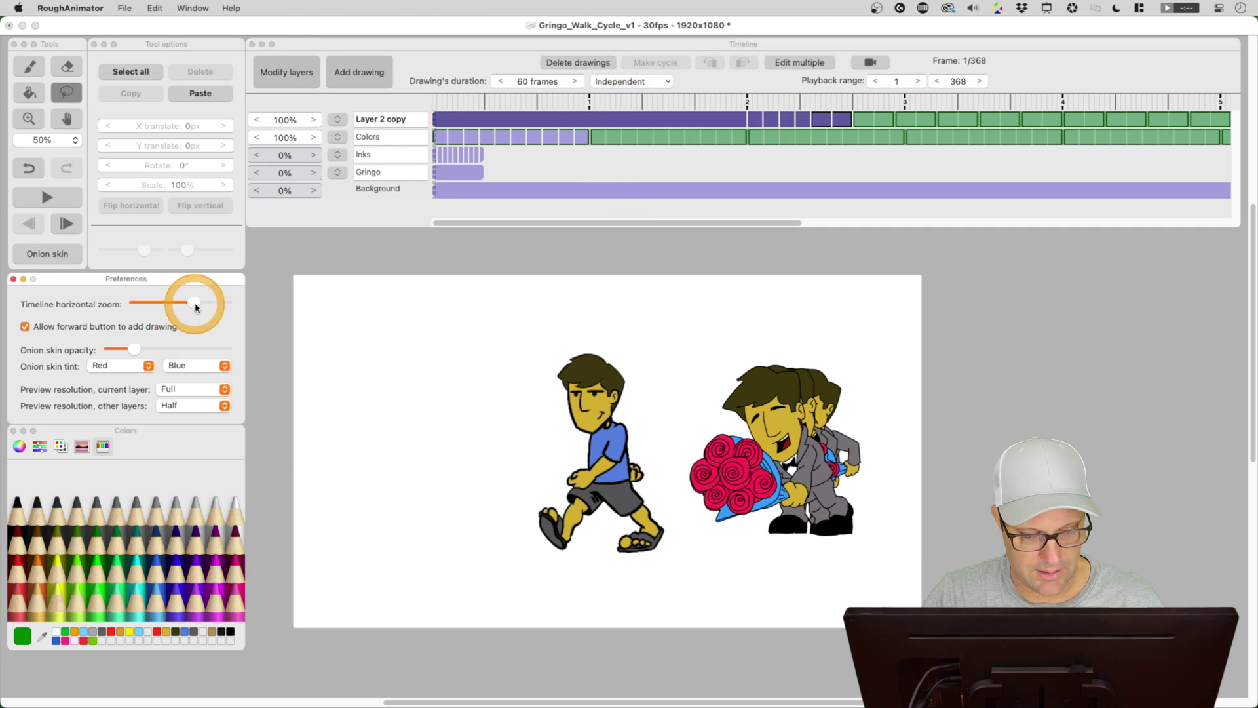
left_click_drag(195, 304, 171, 303)
left_click(695, 337)
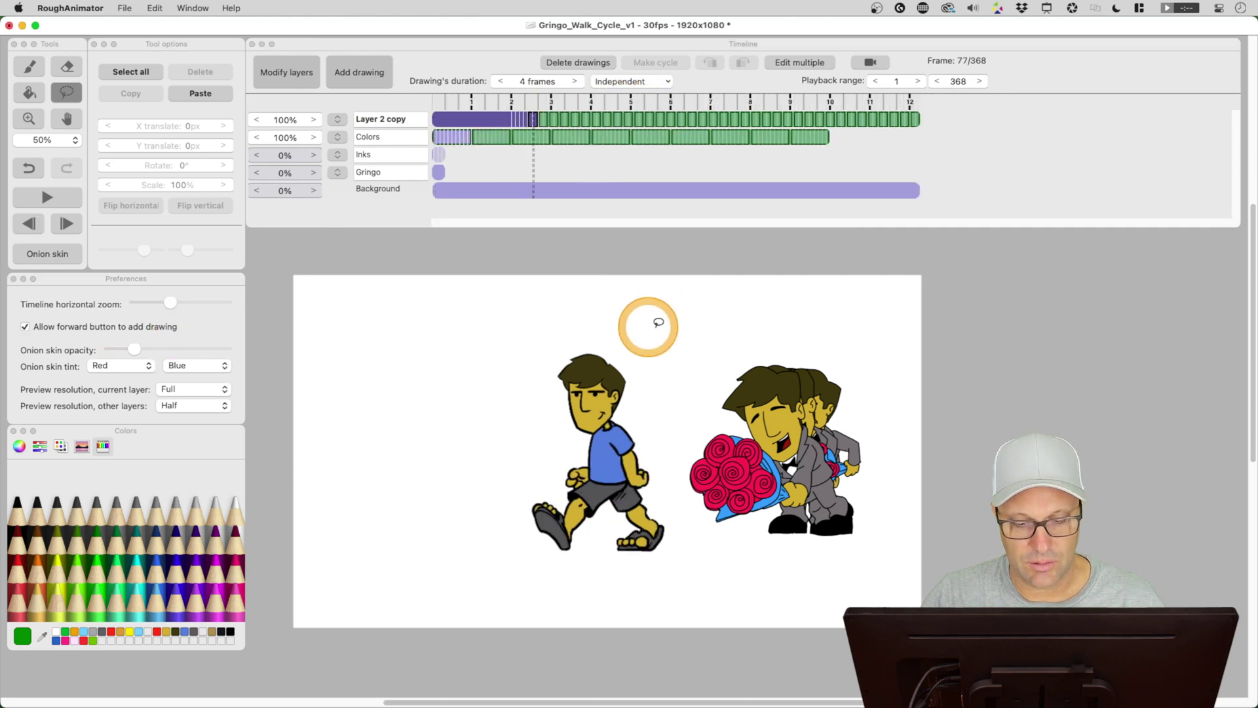
left_click(590, 190)
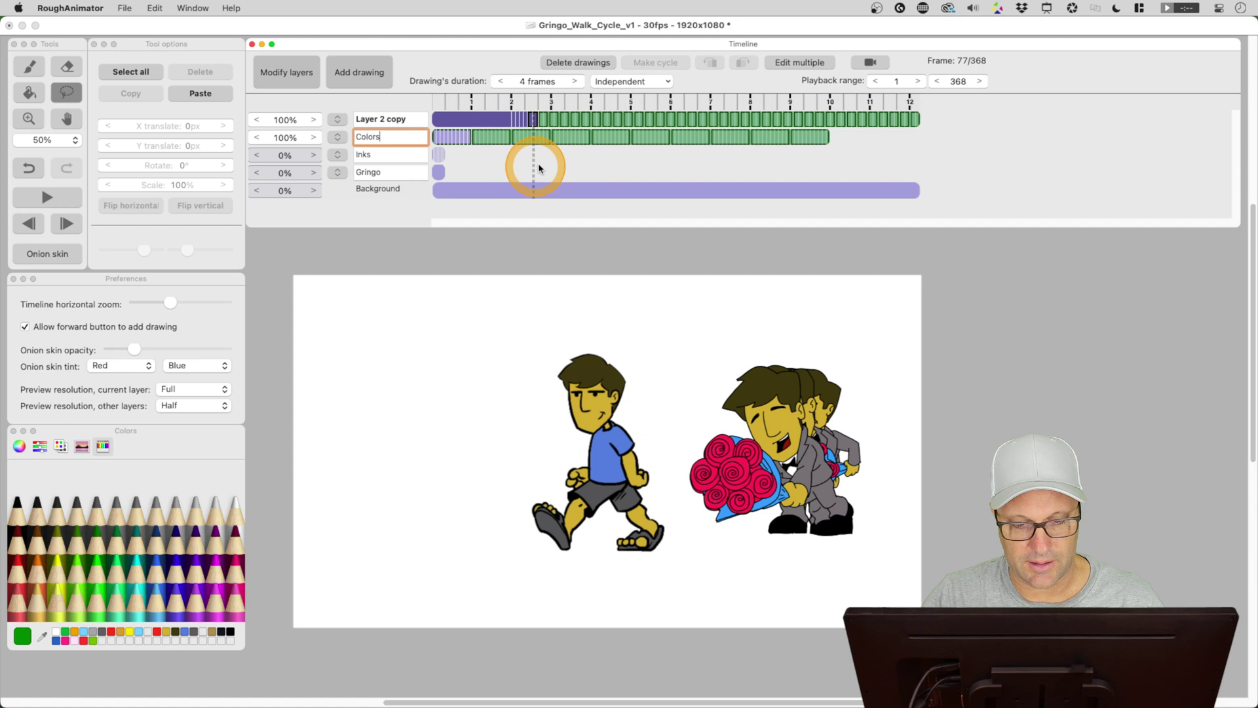
left_click(536, 119)
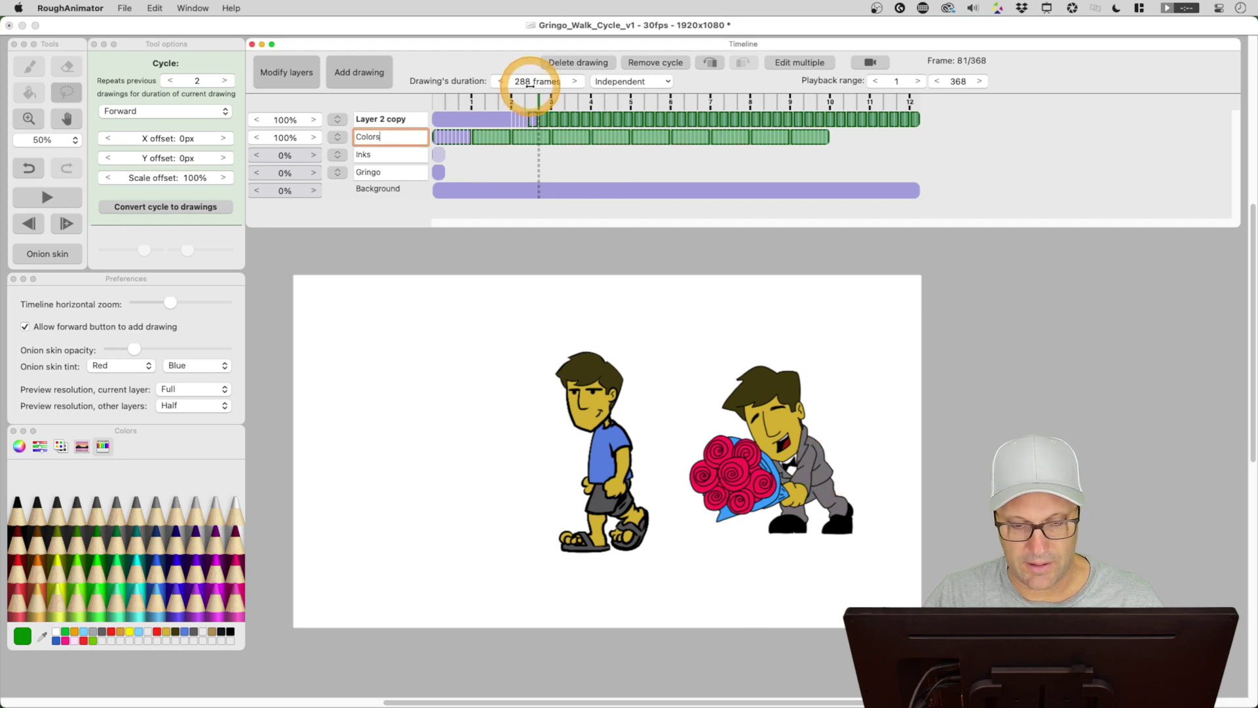
mouse_move(535, 99)
left_mouse_down()
mouse_move(612, 101)
mouse_move(496, 107)
mouse_move(576, 106)
mouse_move(515, 115)
mouse_move(488, 104)
mouse_move(591, 108)
left_mouse_up()
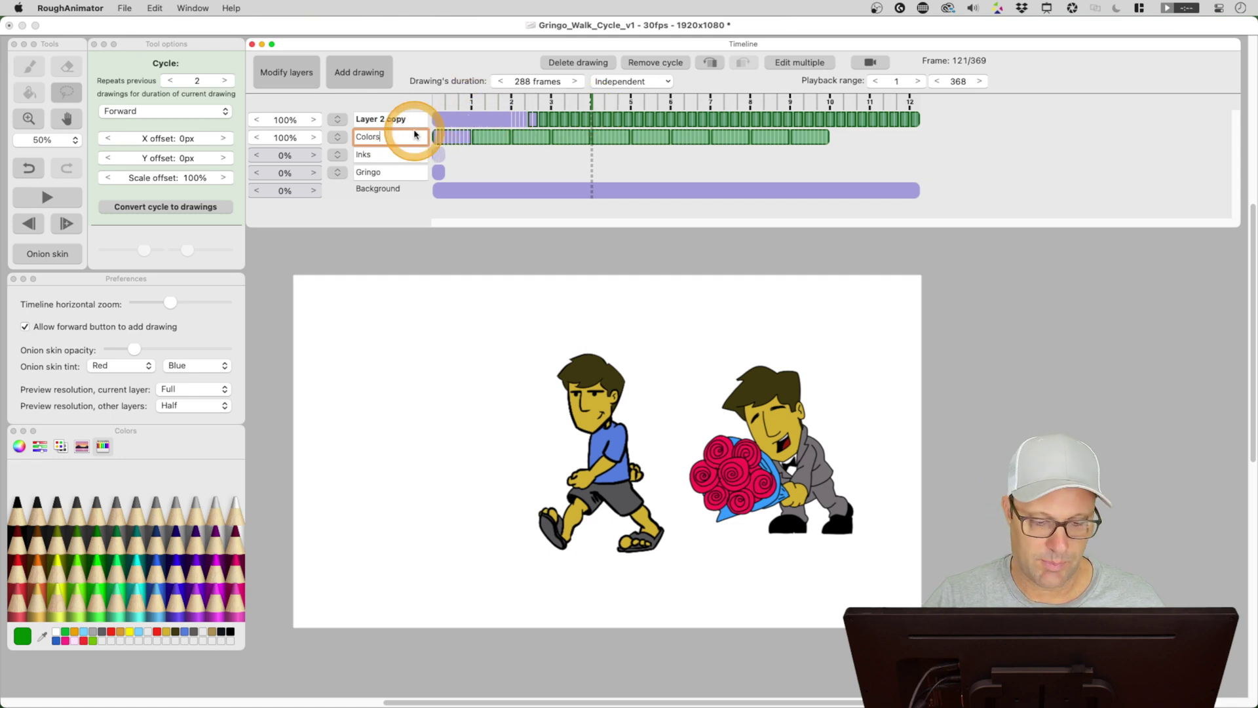
left_click(125, 9)
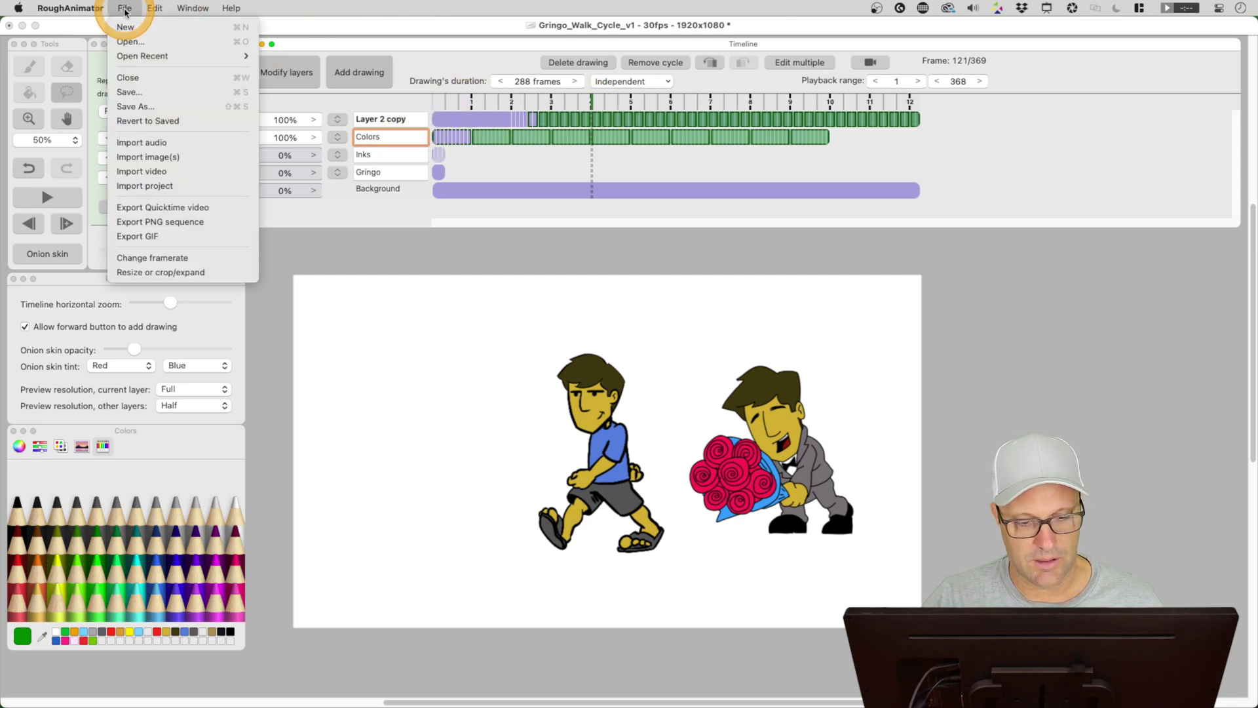
left_click(155, 186)
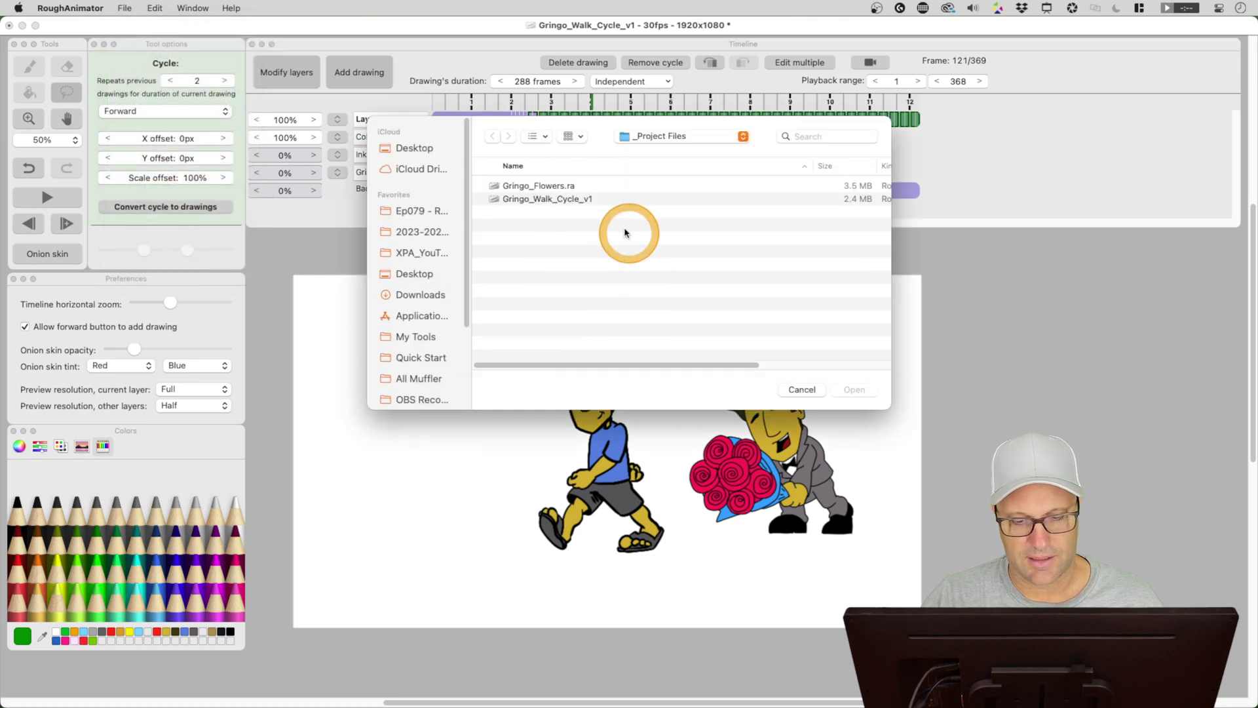
left_click(799, 389)
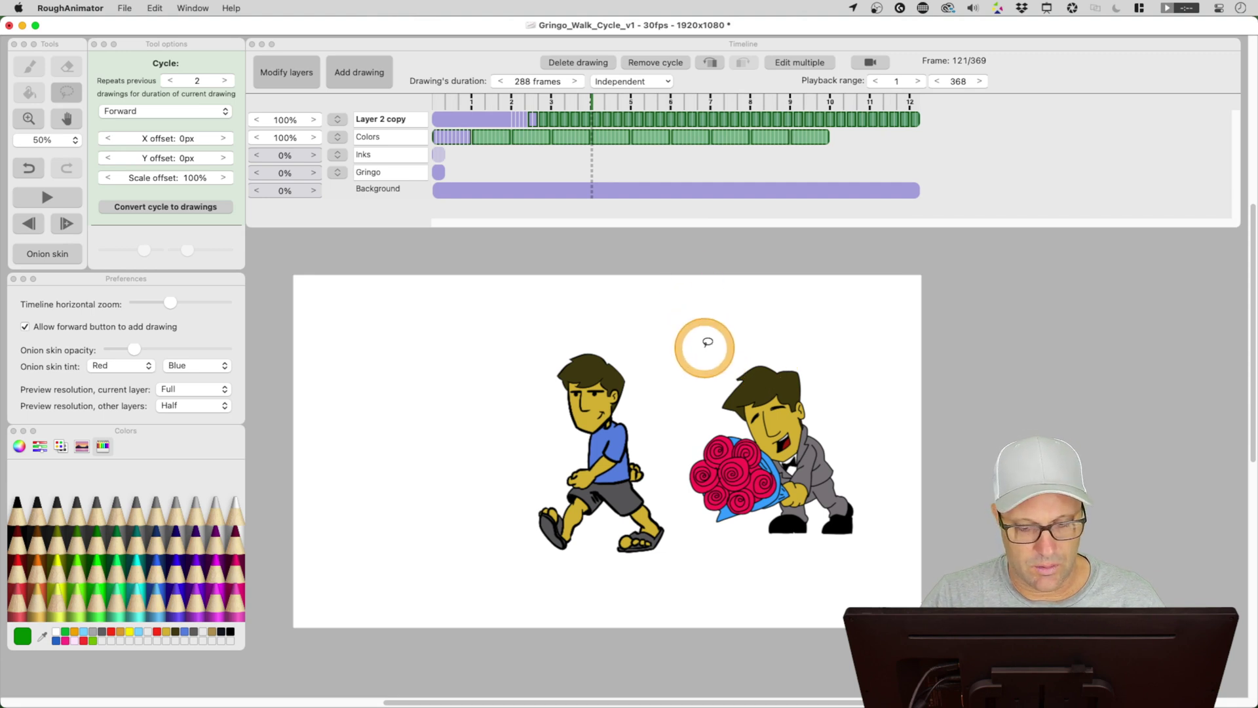
Zoom in the timeline and select all the Colors layer's drawings ahead of its cycle for multiple editing.
left_click_drag(171, 303, 206, 307)
left_click(392, 137)
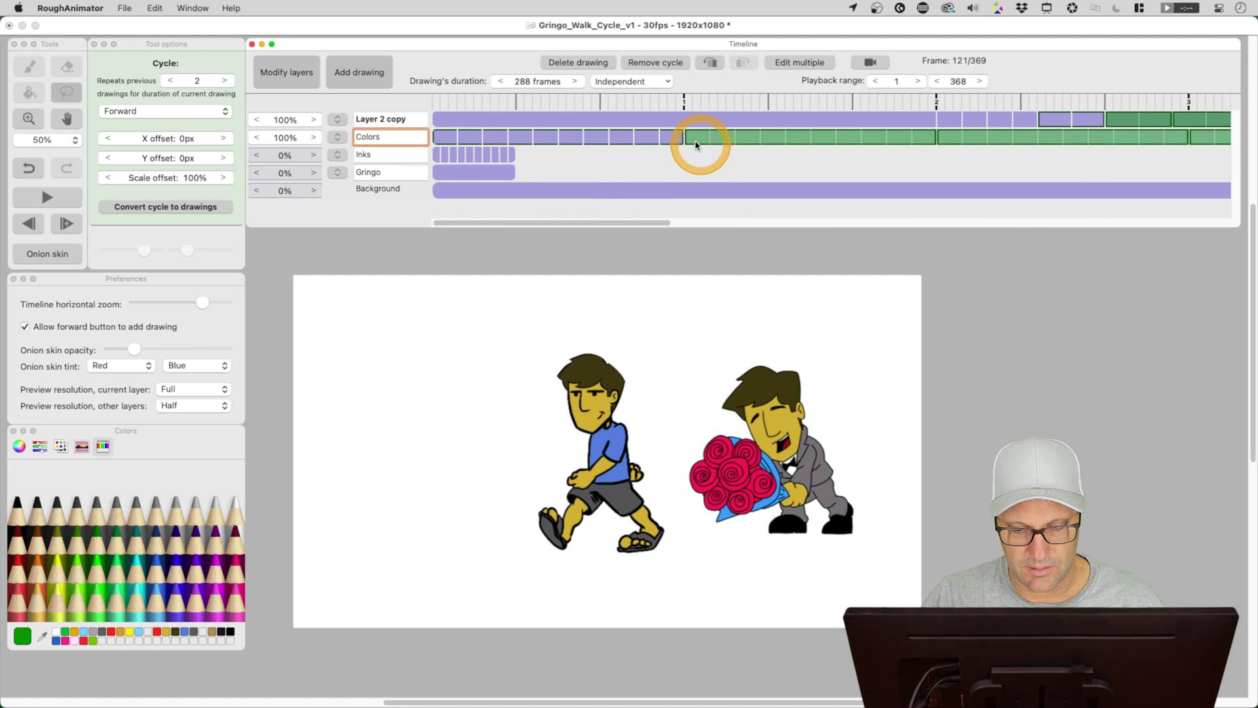
left_click(681, 138)
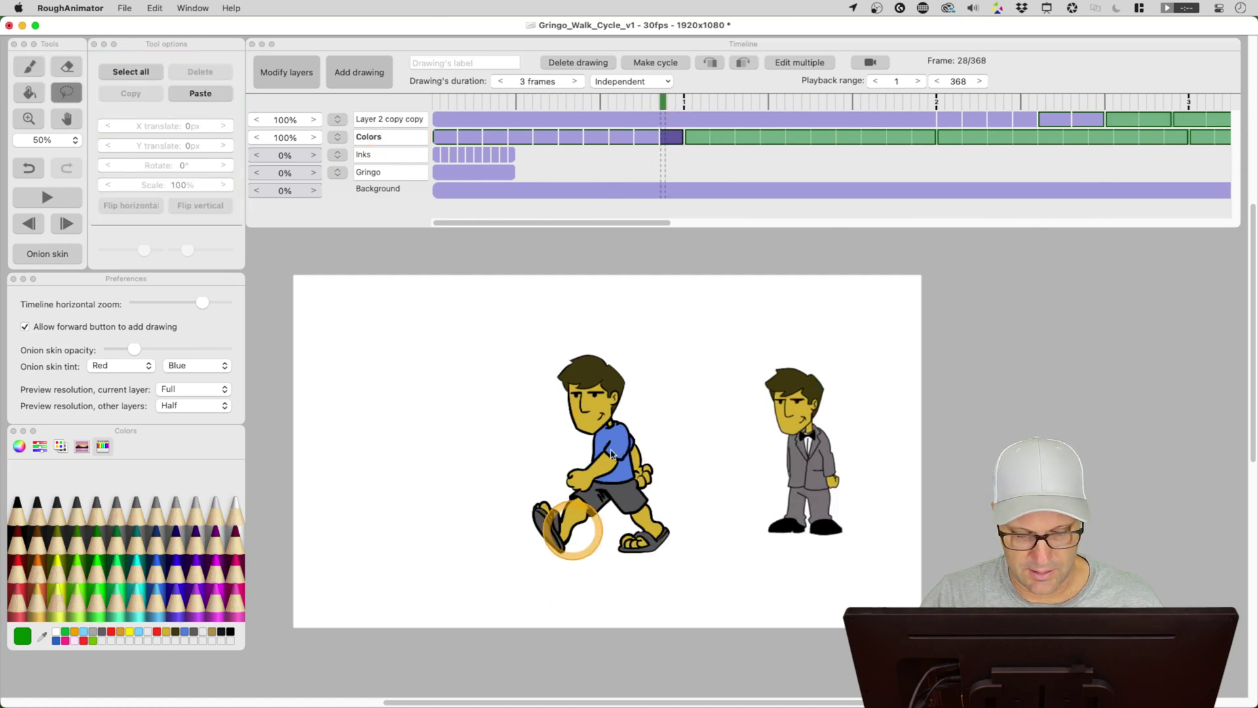
left_click(807, 63)
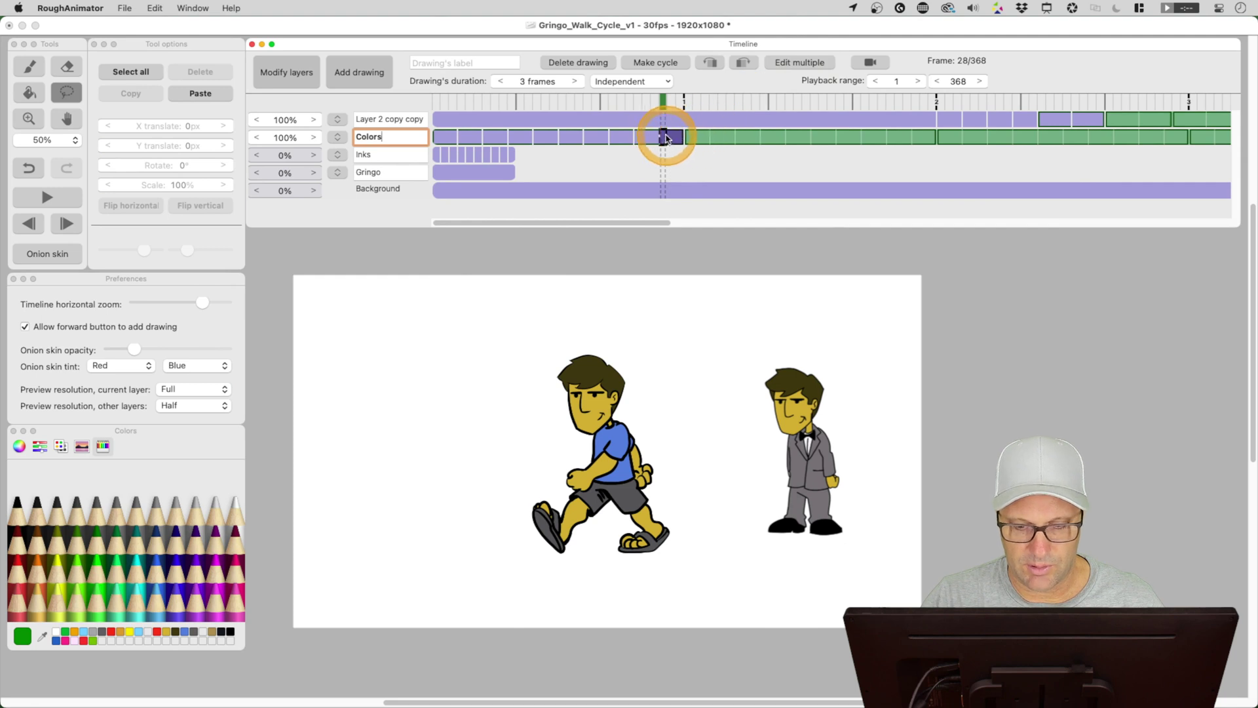
mouse_move(662, 136)
left_mouse_down()
mouse_move(374, 131)
mouse_move(651, 141)
left_mouse_up()
left_click(496, 458)
left_click(641, 513)
left_click(518, 247)
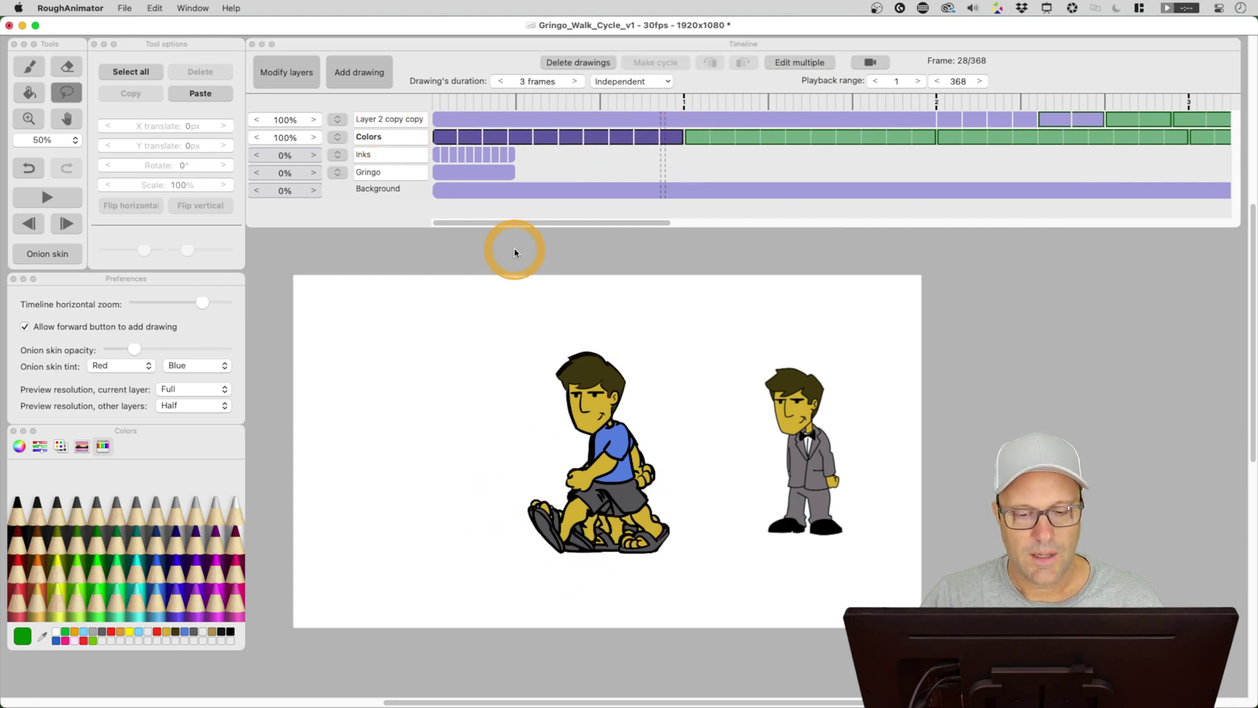
left_click(504, 269)
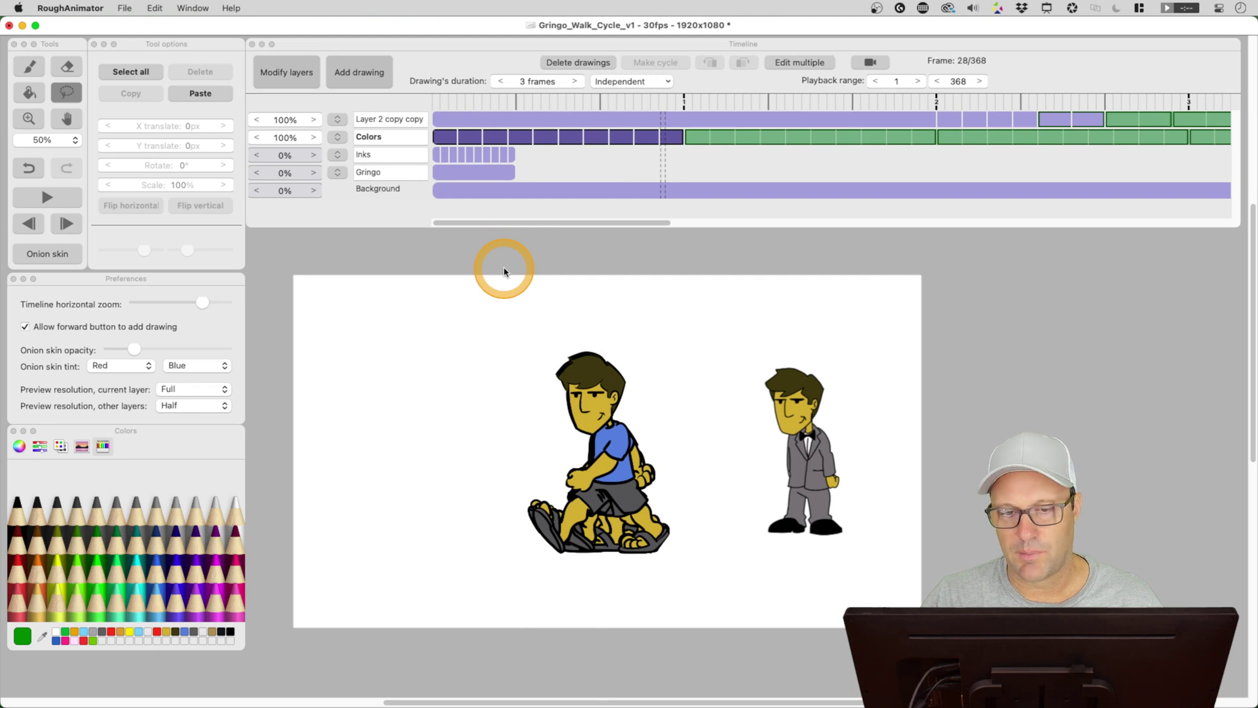
Select all artwork in the chosen Colors drawings, offset it -376 px in X and 2 px in Y, flip it horizontally, and deselect.
left_click(142, 76)
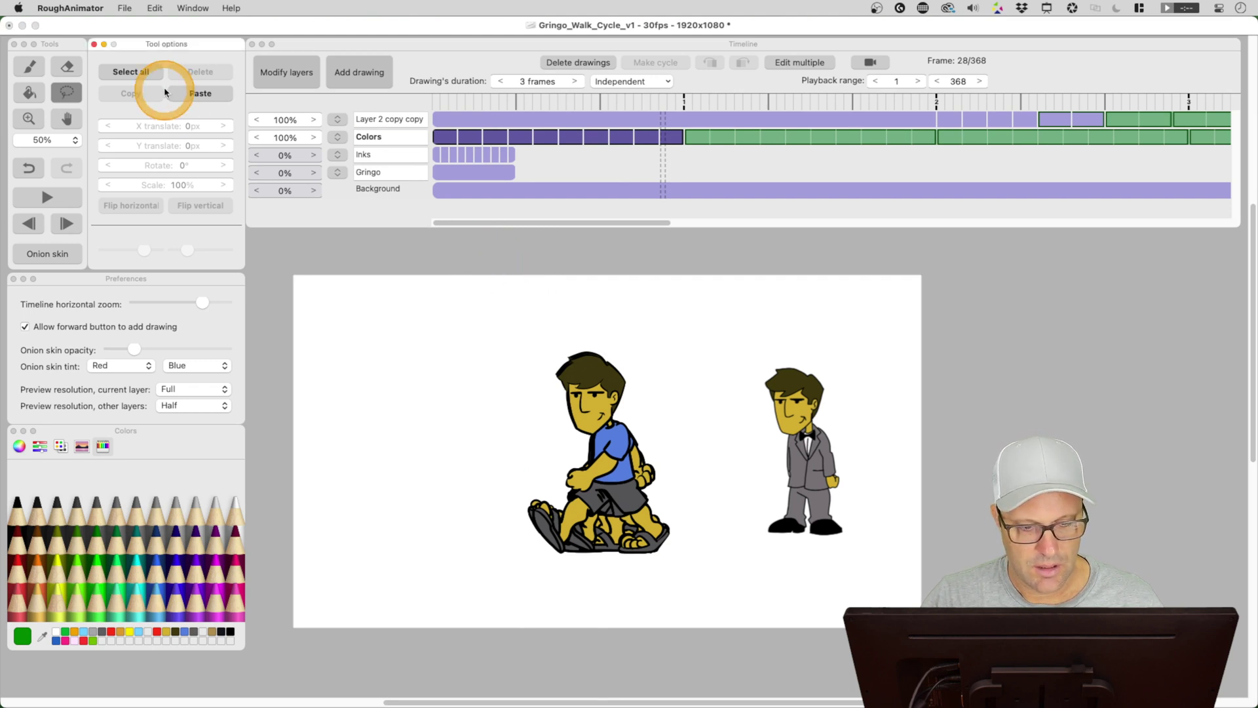
left_click(591, 409)
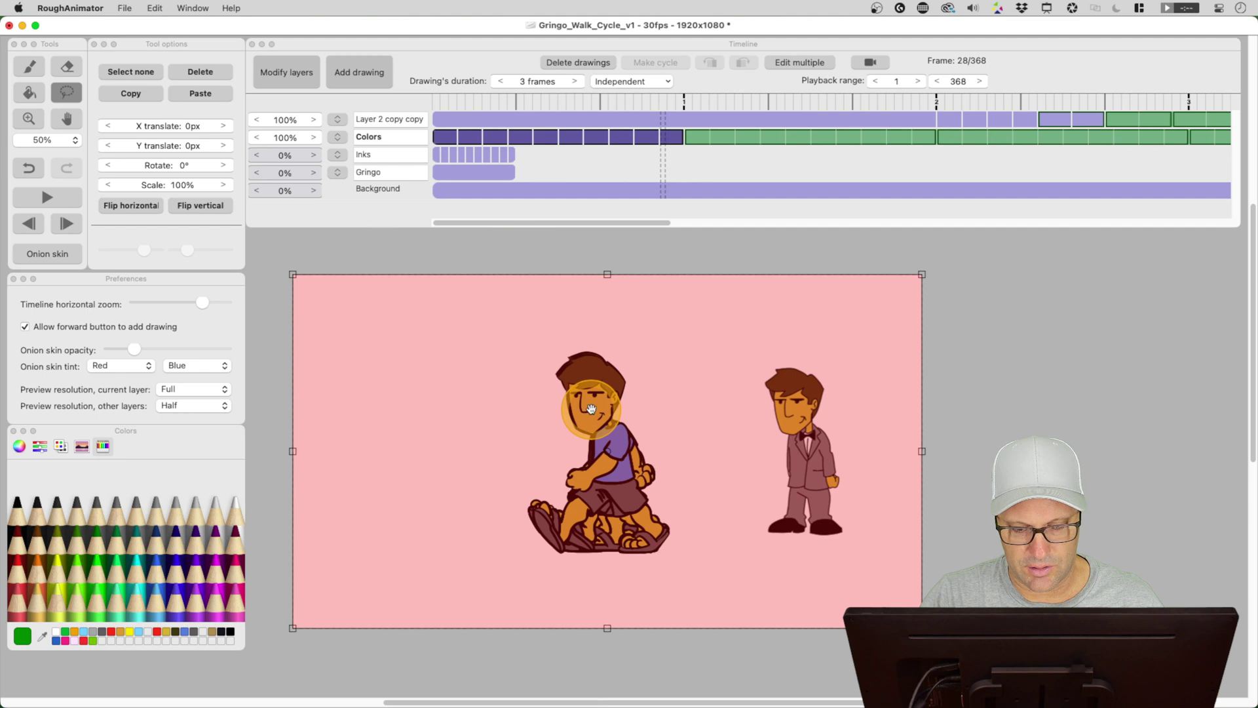
left_click_drag(591, 409, 466, 407)
left_click(132, 207)
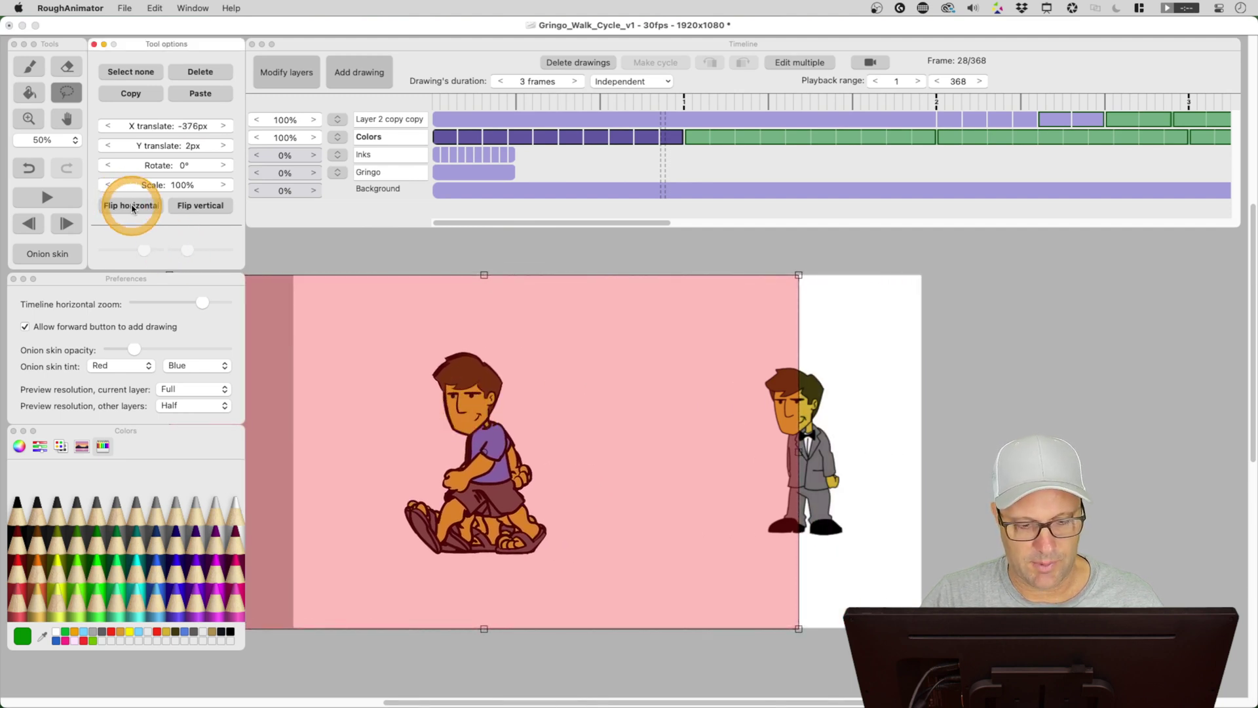
left_click(632, 352)
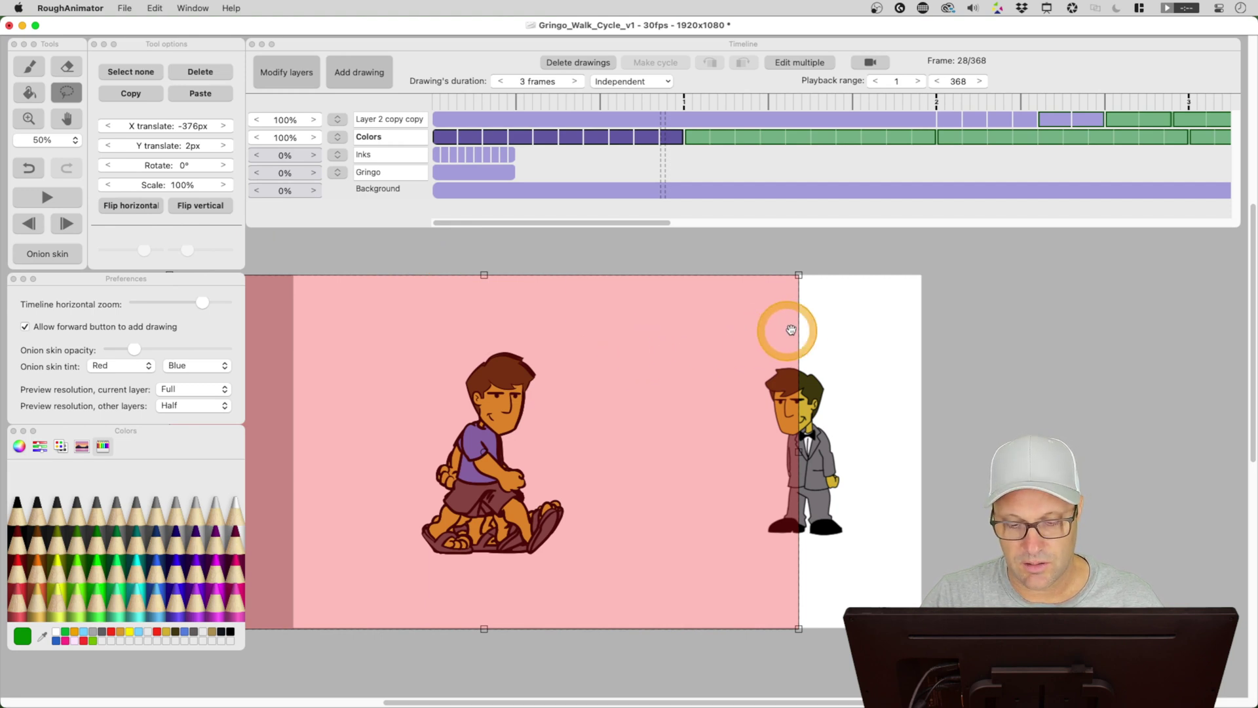
left_click(840, 318)
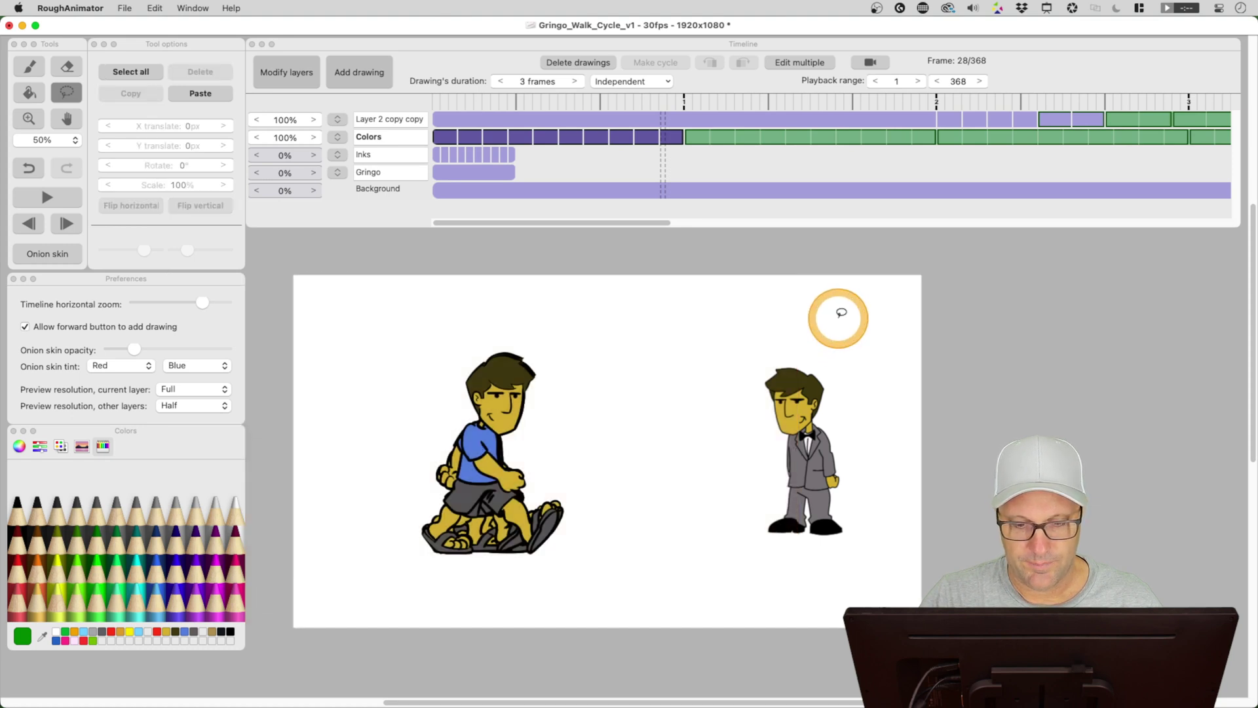
Leave multiple-drawing editing and make the Colors layer's first drawing at frame 1 current.
left_click(502, 222)
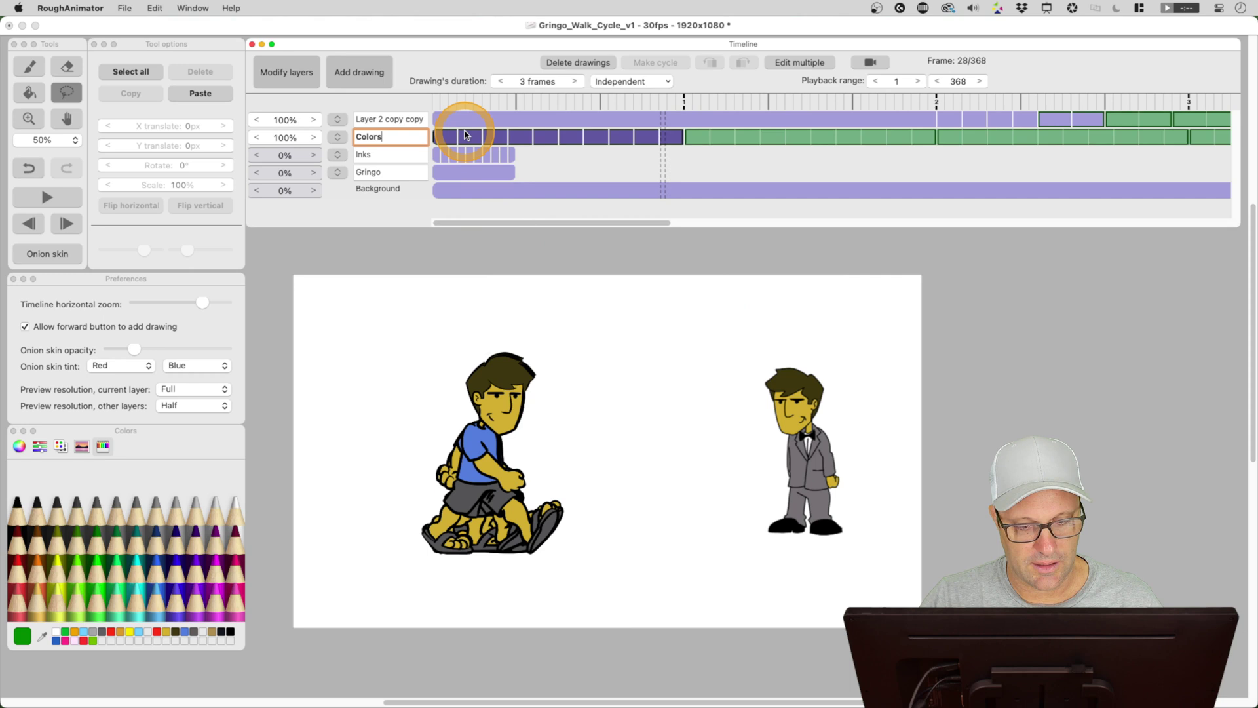
left_click(435, 308)
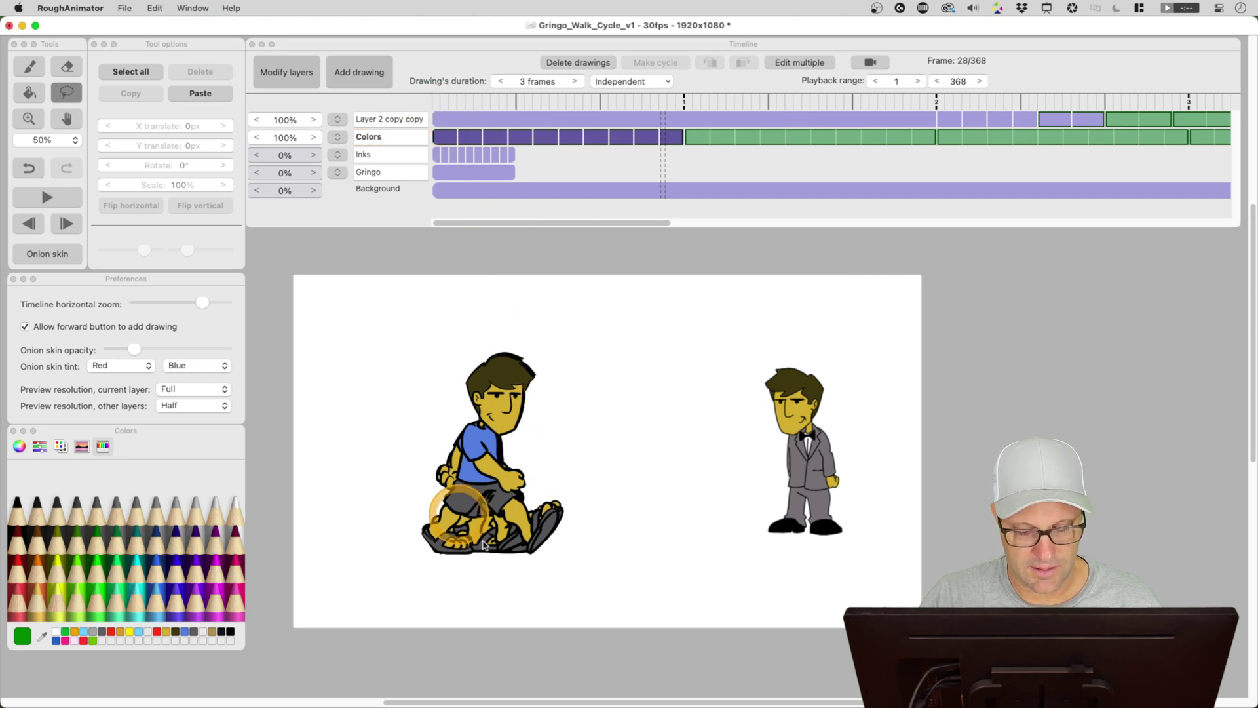
left_click(486, 121)
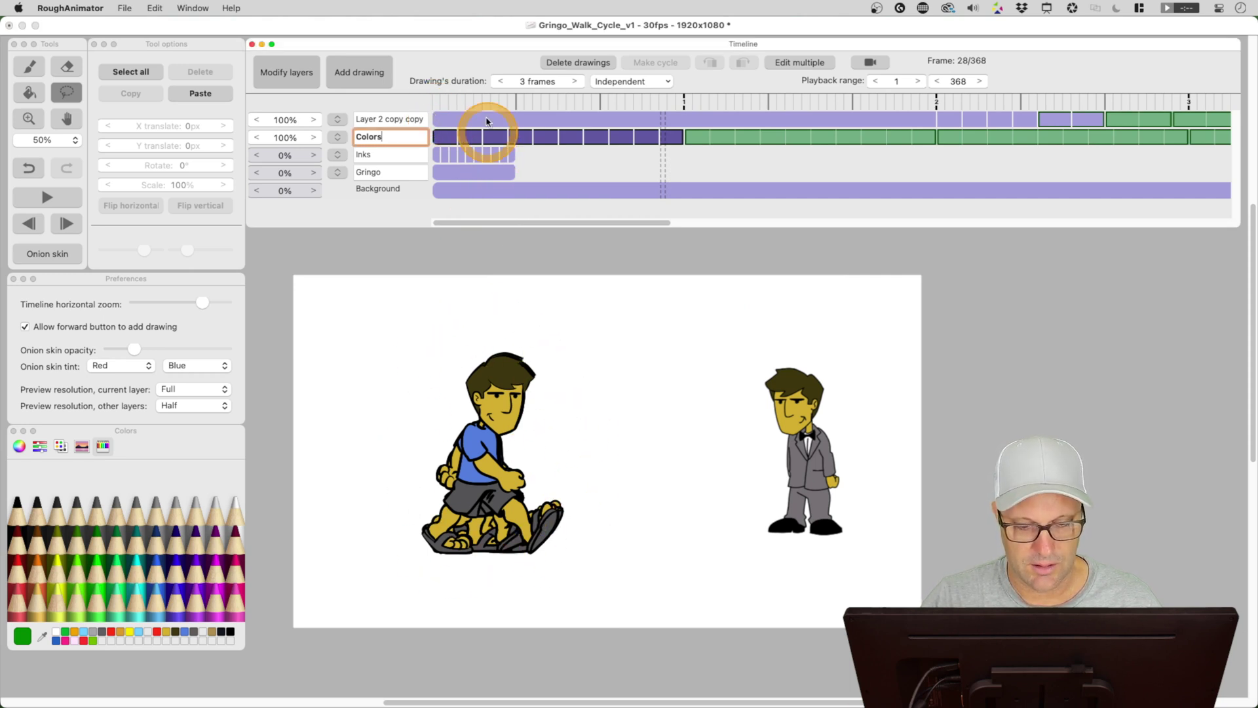
left_click(451, 133)
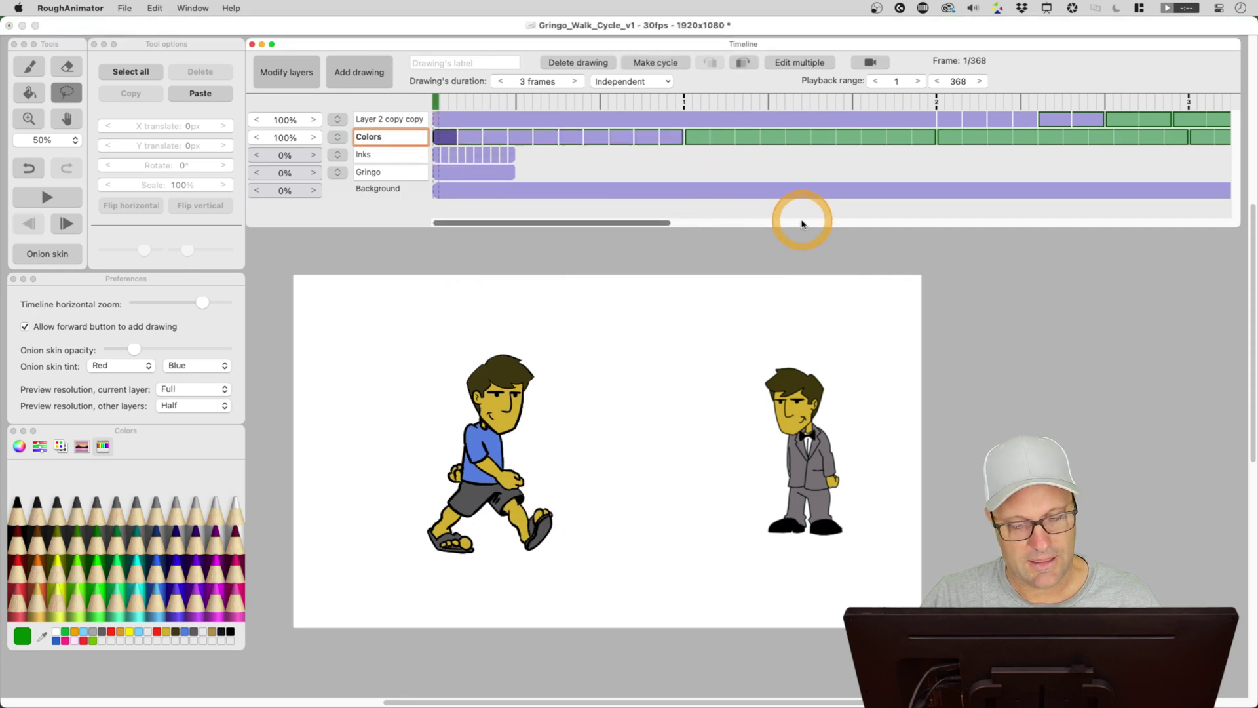
left_click(505, 213)
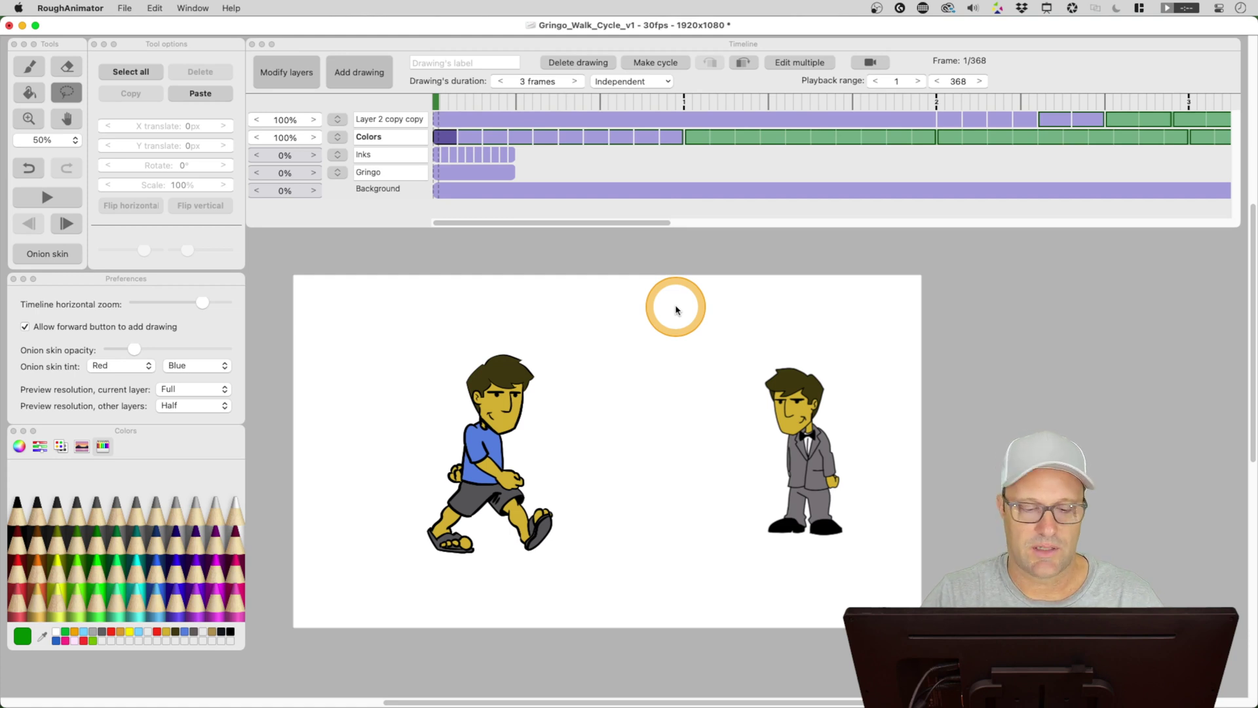
Rename the imported "Layer 2 copy copy" layer to "Tuxedo".
left_click(401, 121)
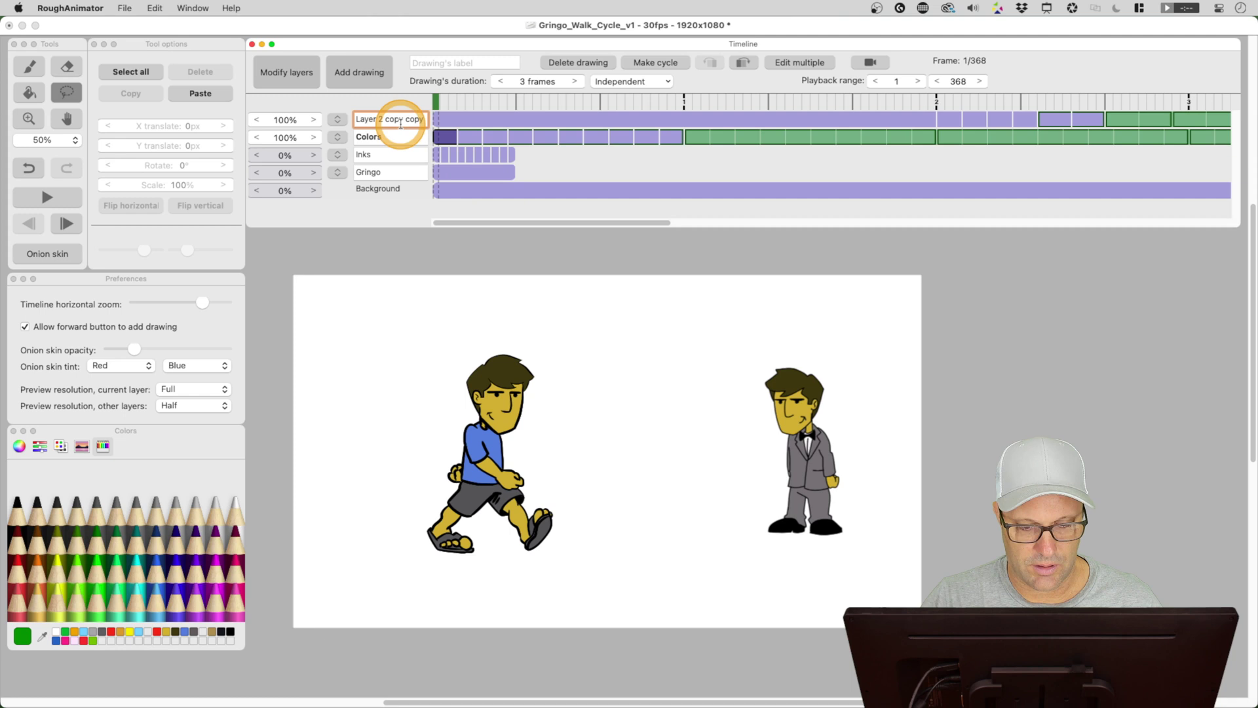
key("shift+alt+Left")
key("shift+alt+Left")
key("shift+alt+Left")
key("shift+alt+Left")
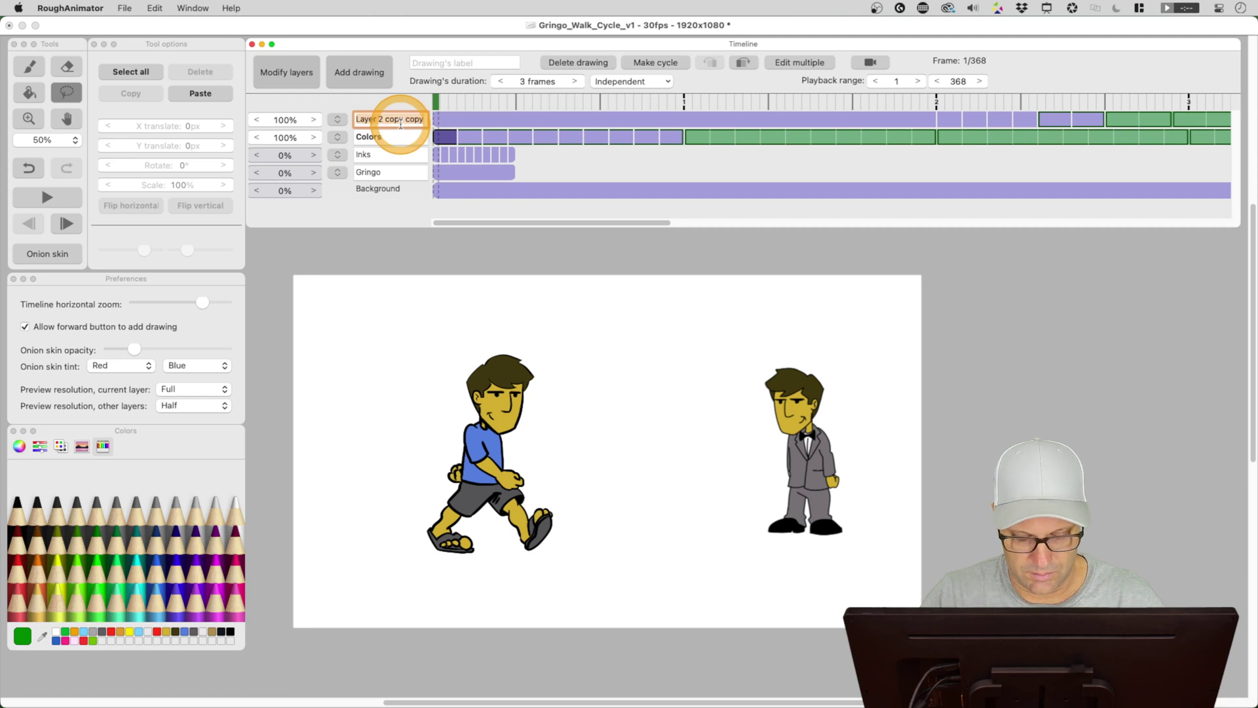
type("Tuxedo")
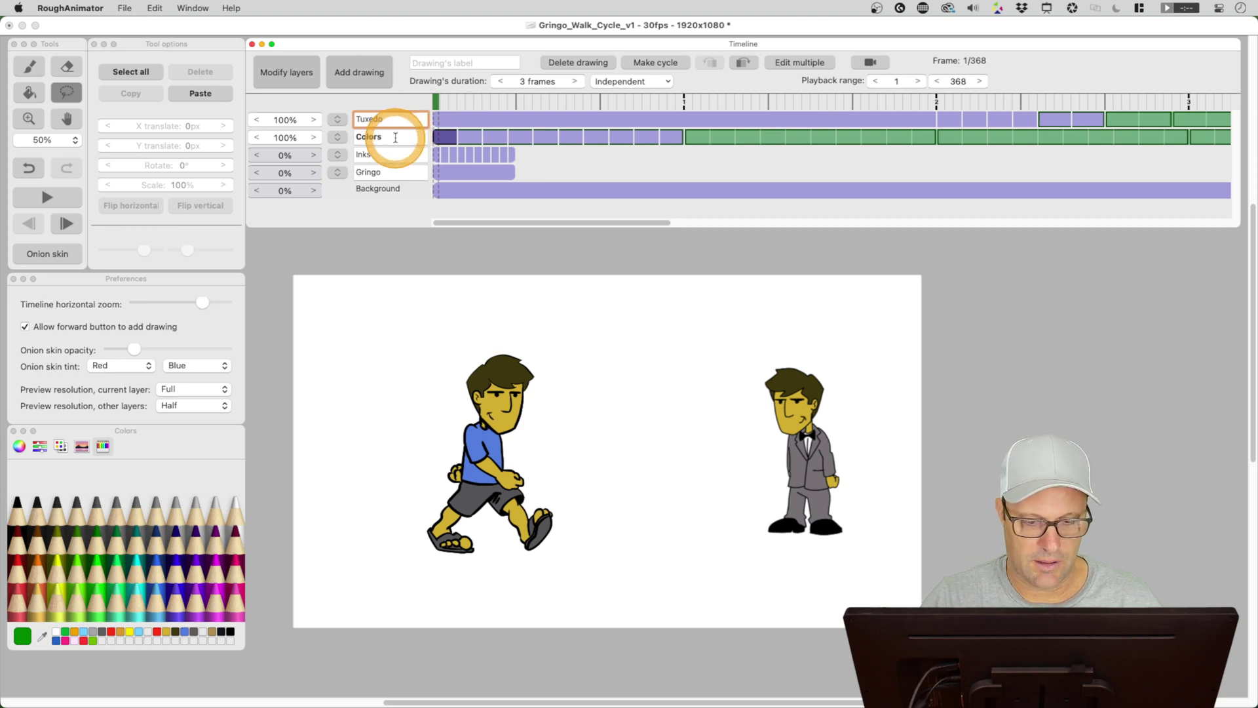
Return to the Colors layer and play the animation to review both characters together.
left_click(395, 138)
left_click(435, 263)
left_click(403, 140)
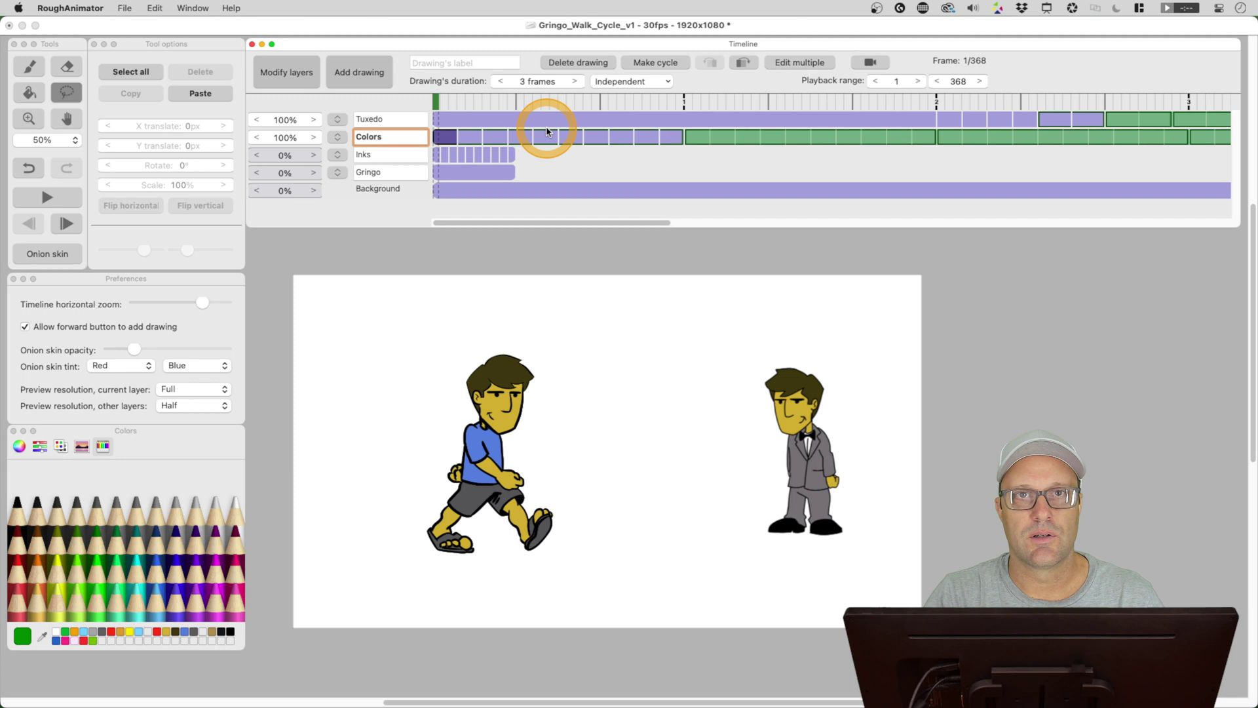
left_click(47, 197)
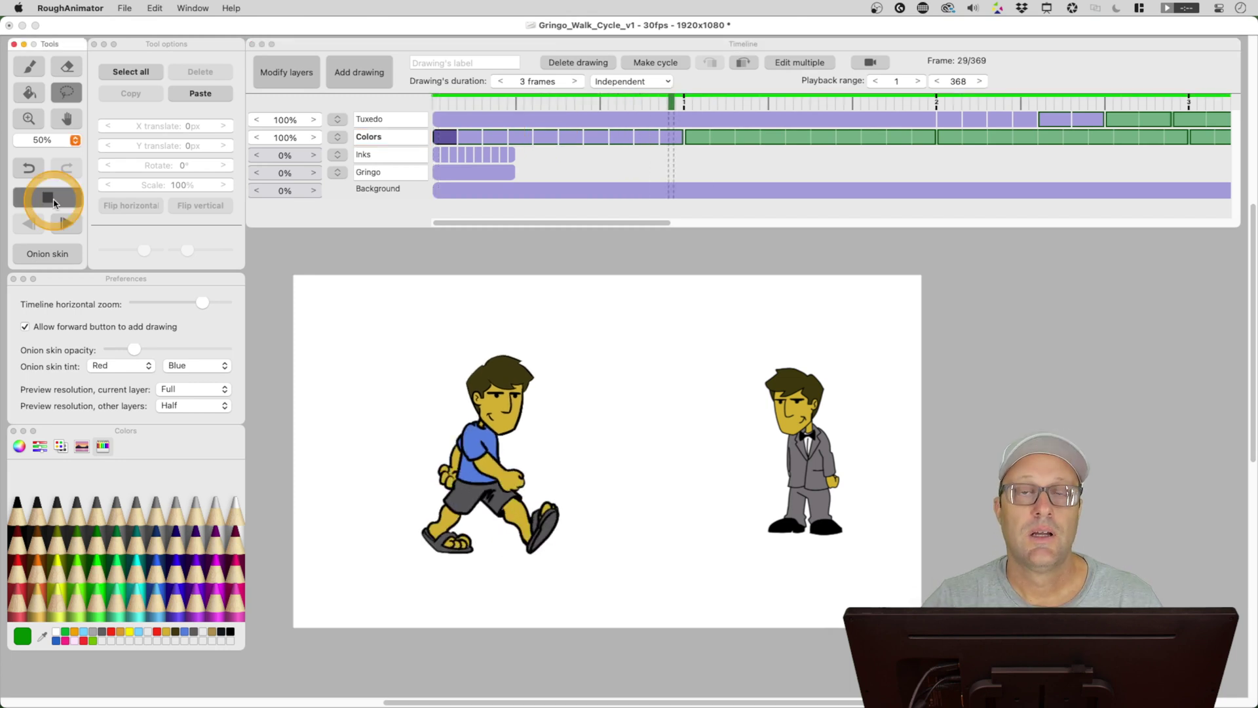